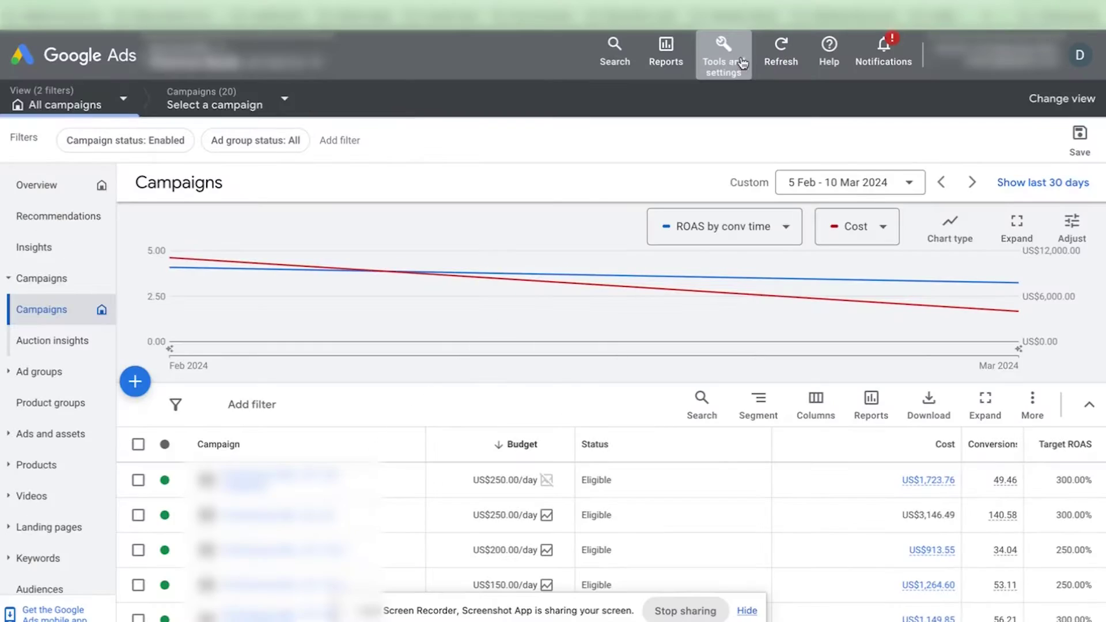
In Audience manager, start a new customer list set to manual file upload.
{"action": "left_click", "coordinate": [730, 63]}
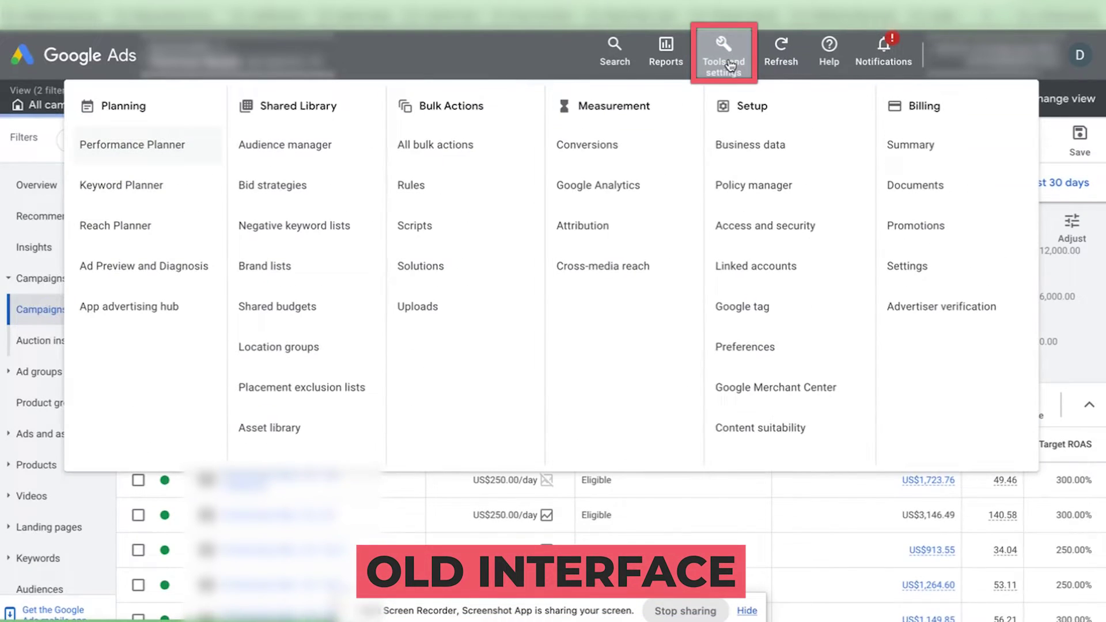
{"action": "left_click", "coordinate": [323, 148]}
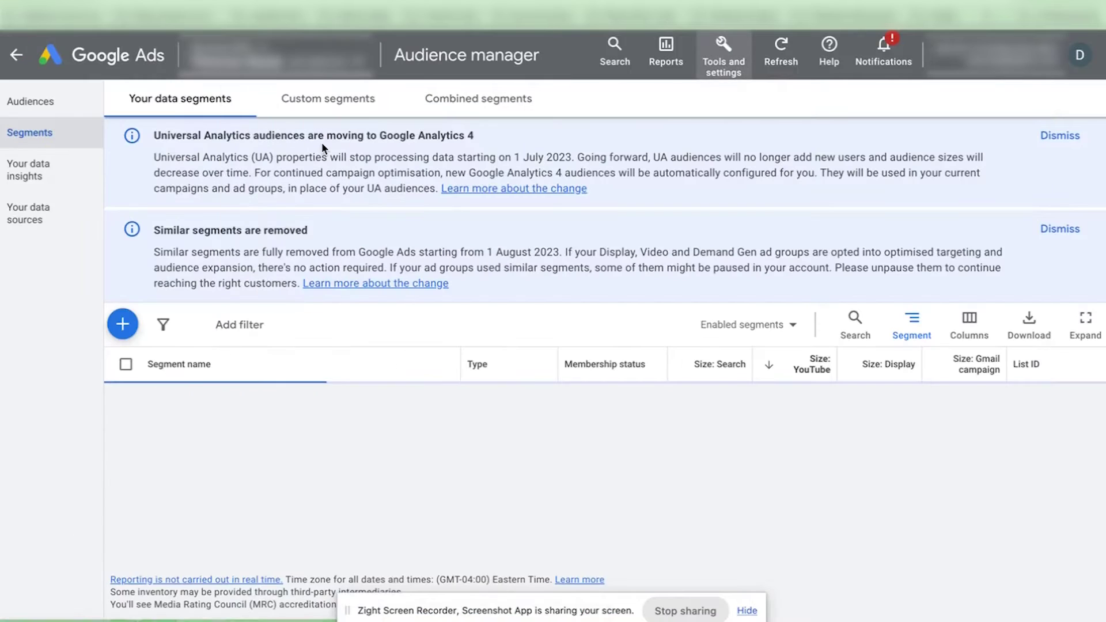
{"action": "left_click", "coordinate": [130, 334]}
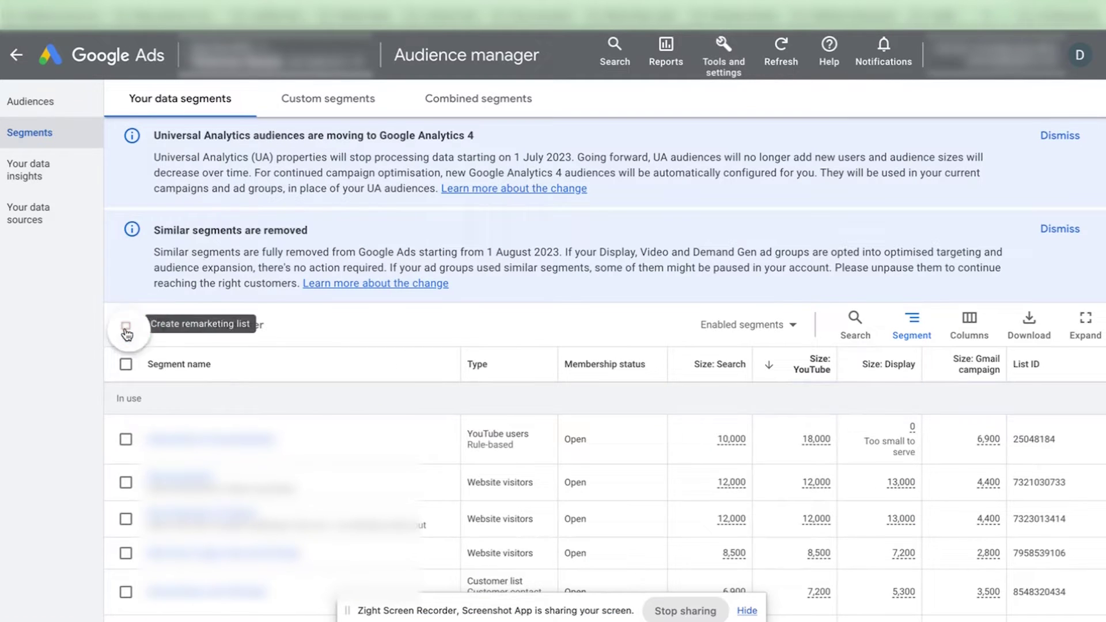
{"action": "left_click", "coordinate": [181, 470]}
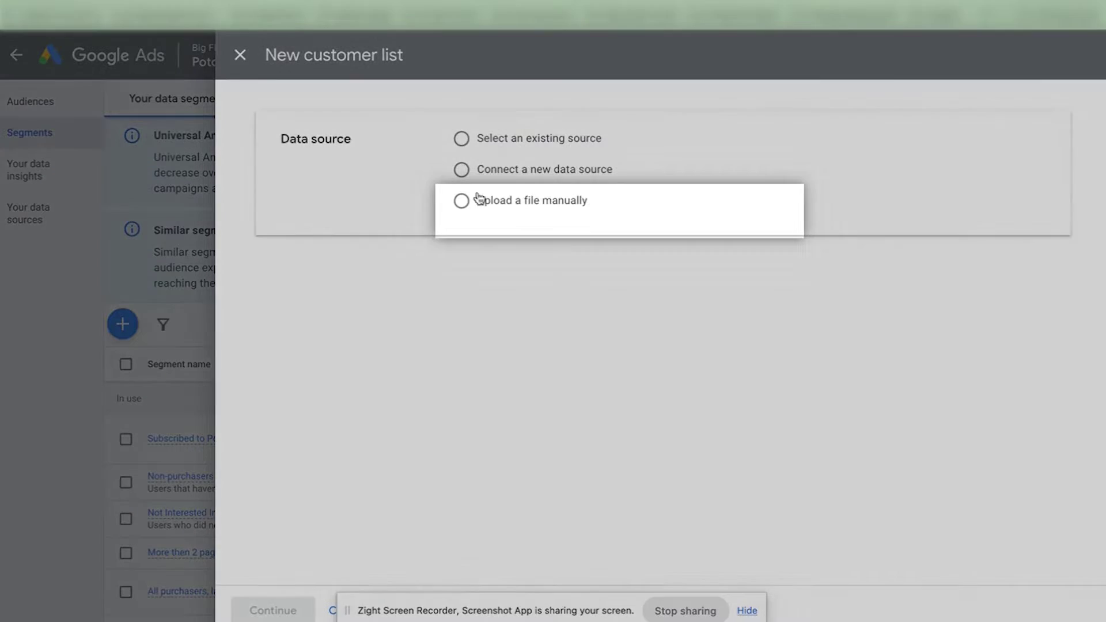
{"action": "left_click", "coordinate": [462, 206]}
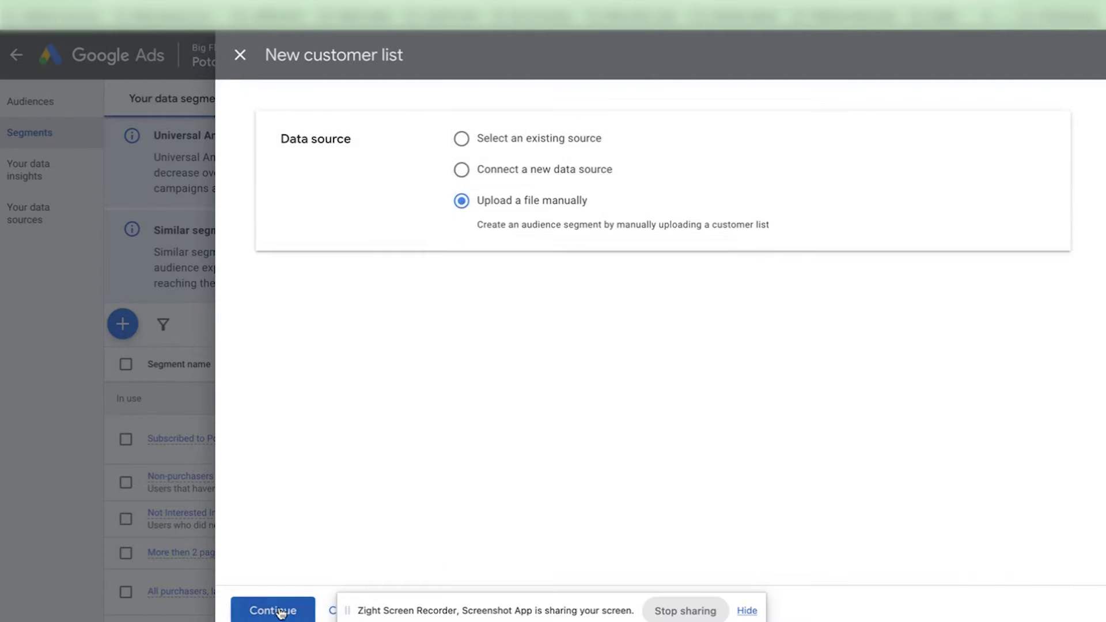
{"action": "left_click", "coordinate": [278, 610]}
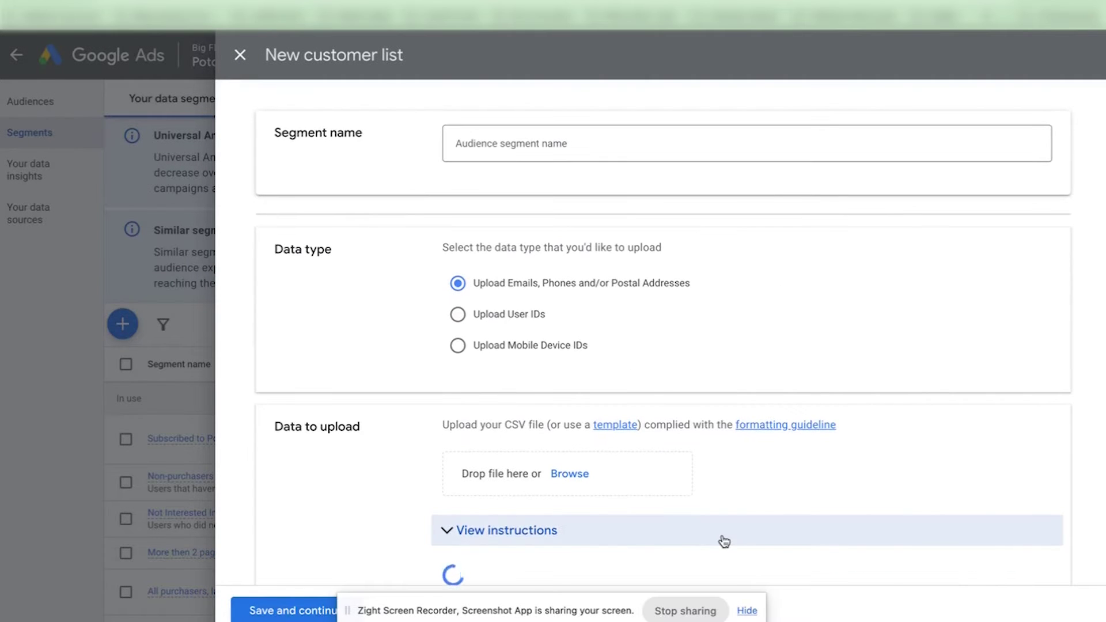
Copy the downloaded CSV's file name to reuse as the segment name.
{"action": "left_click", "coordinate": [526, 143]}
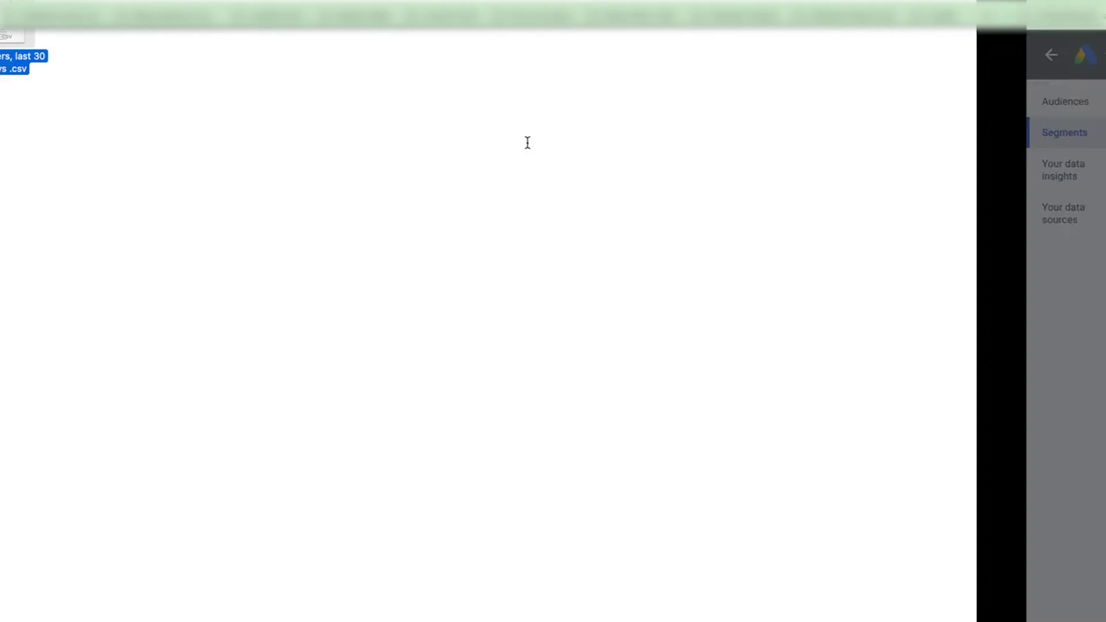
{"action": "right_click", "coordinate": [154, 36]}
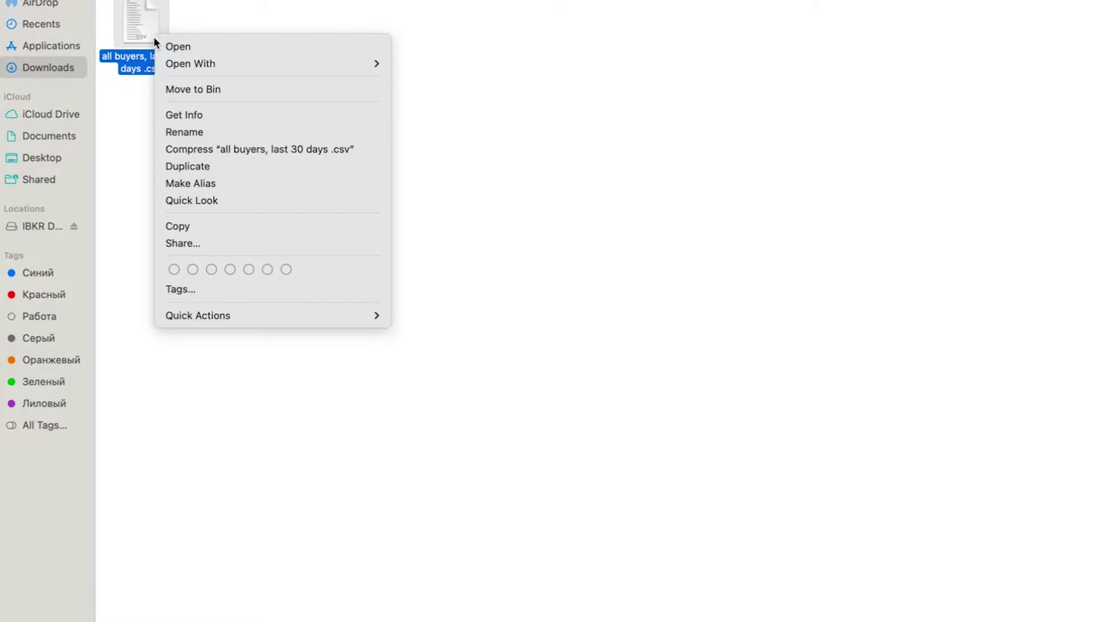
{"action": "left_click", "coordinate": [184, 132]}
{"action": "key", "text": "super+c"}
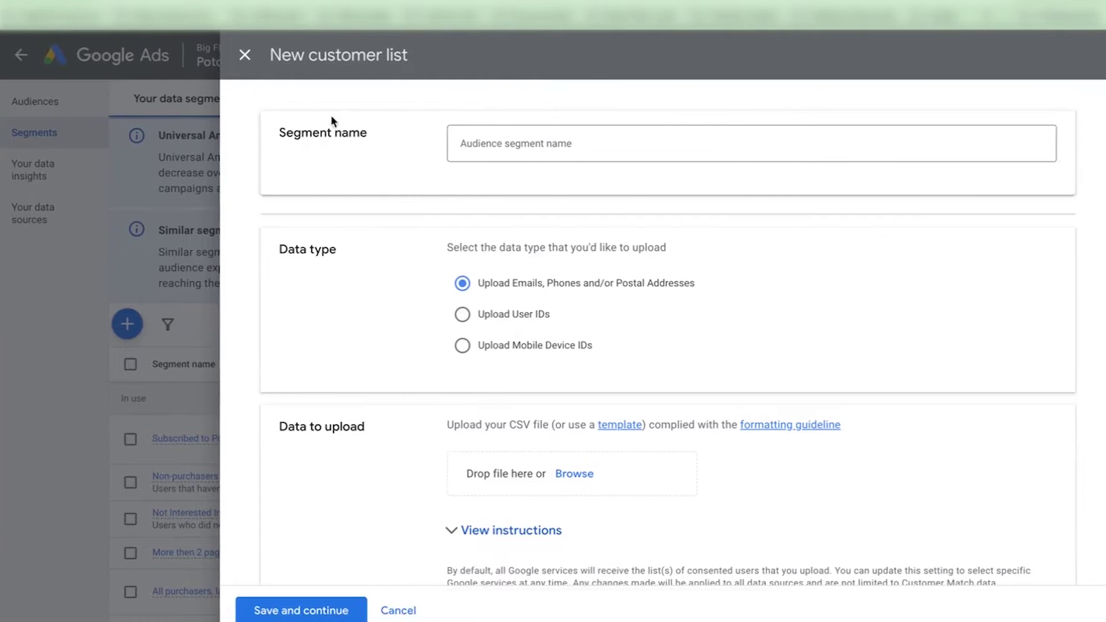
Paste 'all buyers, last 30 days' into the Segment name field.
{"action": "left_click", "coordinate": [489, 138]}
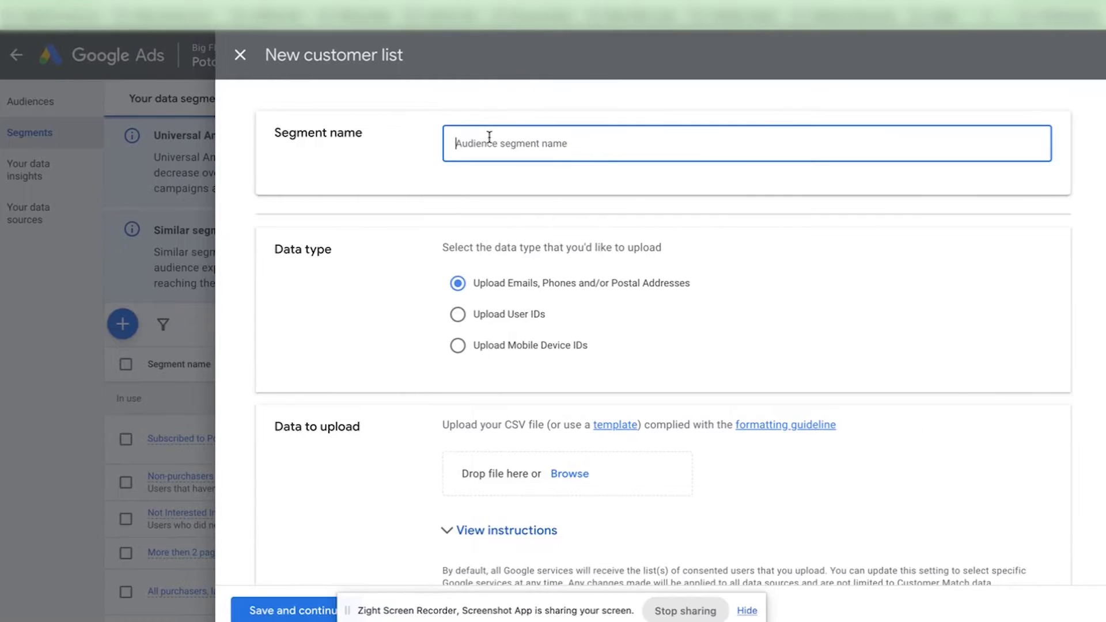
{"action": "key", "text": "super+v"}
{"action": "scroll", "coordinate": [557, 362], "scroll_direction": "down", "scroll_amount": 2}
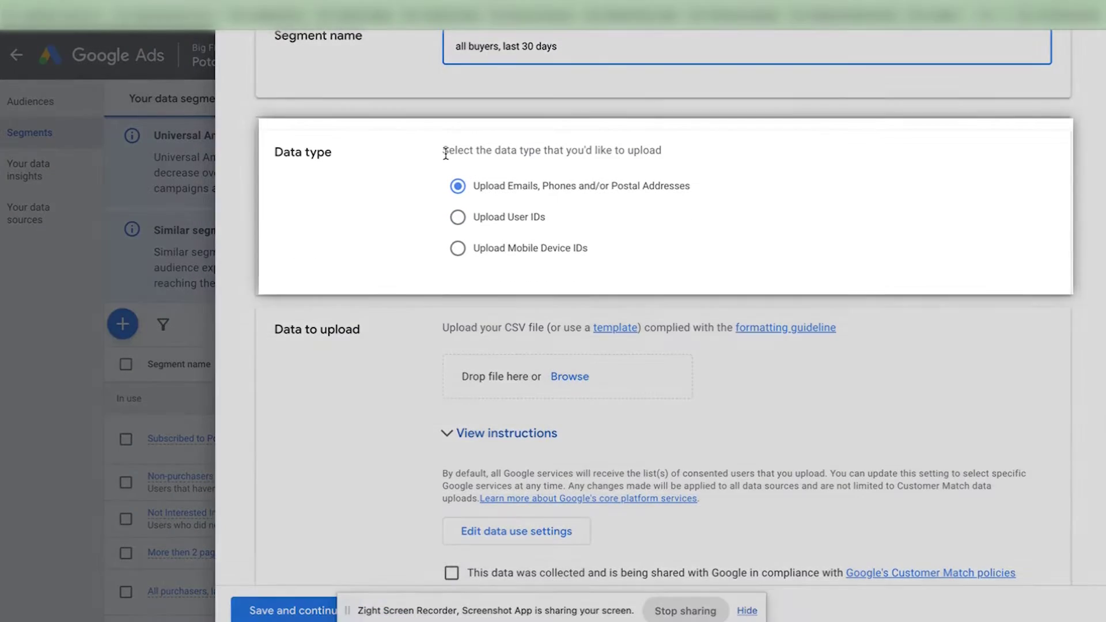
{"action": "left_click_drag", "start_coordinate": [445, 152], "coordinate": [703, 156]}
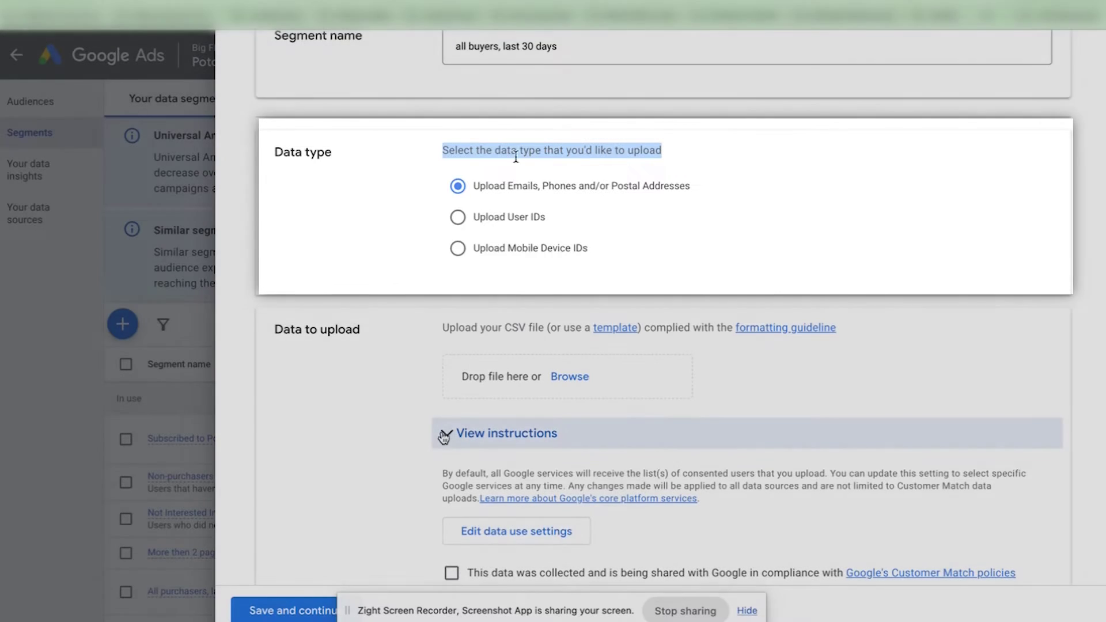
Expand the CSV formatting instructions and look through the example files.
{"action": "left_click", "coordinate": [447, 434]}
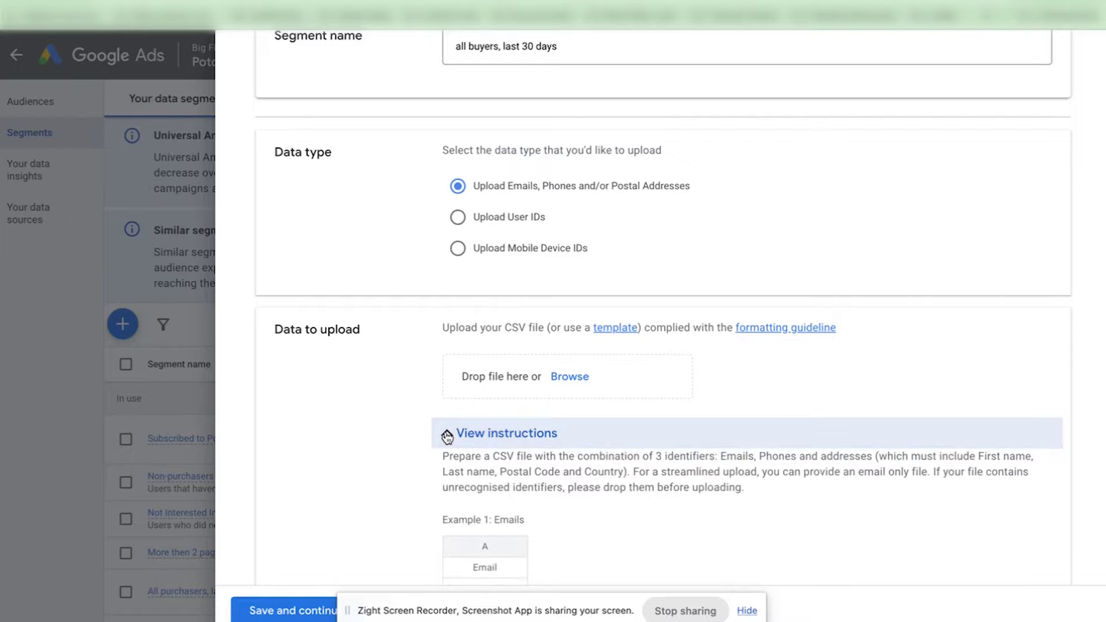
{"action": "scroll", "coordinate": [447, 437], "scroll_direction": "down", "scroll_amount": 2}
{"action": "scroll", "coordinate": [446, 435], "scroll_direction": "down", "scroll_amount": 2}
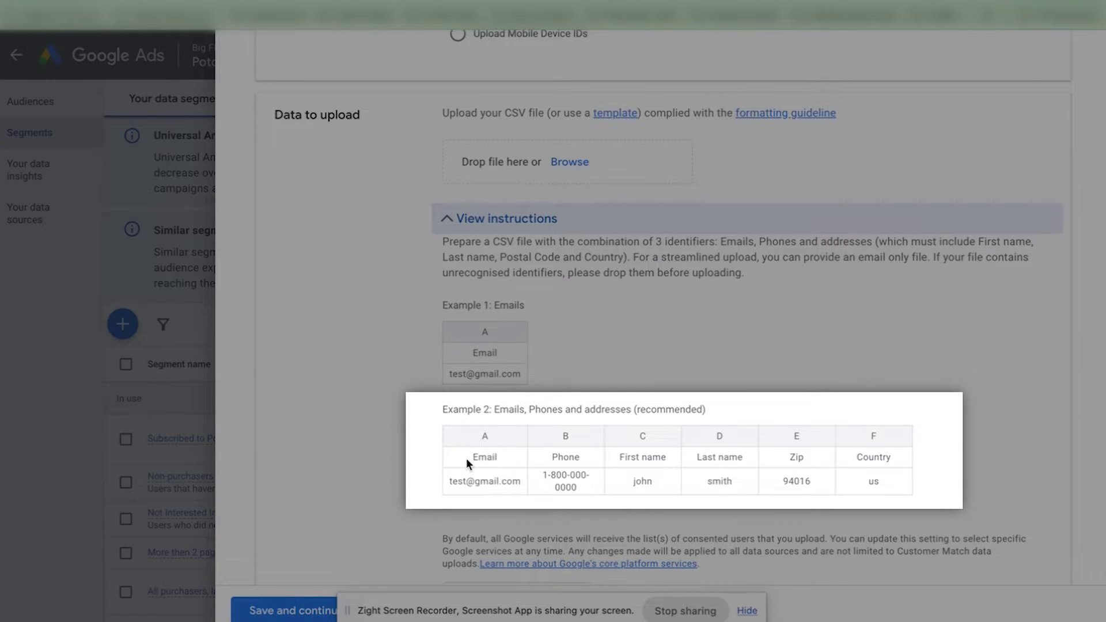
{"action": "scroll", "coordinate": [492, 90], "scroll_direction": "up", "scroll_amount": 4}
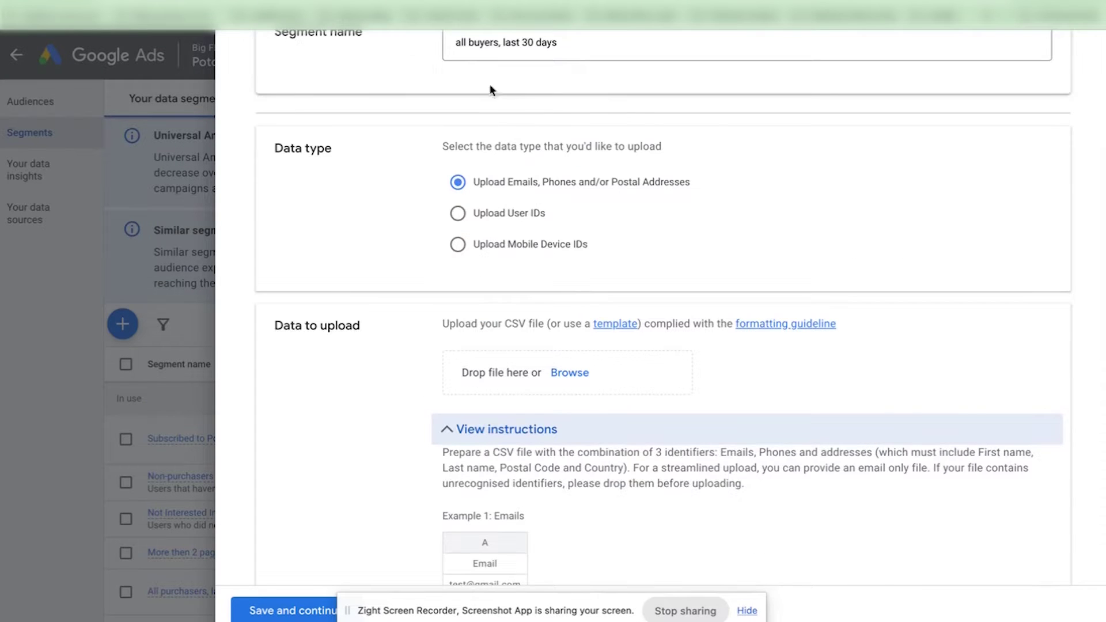
{"action": "scroll", "coordinate": [494, 81], "scroll_direction": "up", "scroll_amount": 1}
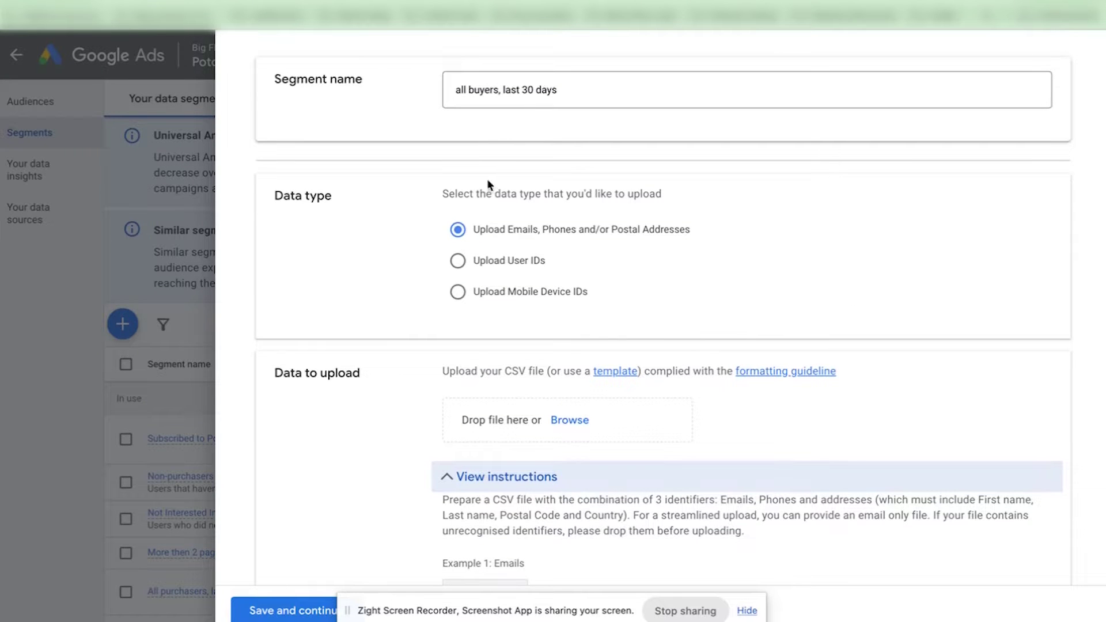
Attach the file 'all buyers, last 30 days .csv' to the customer list.
{"action": "left_click", "coordinate": [567, 422]}
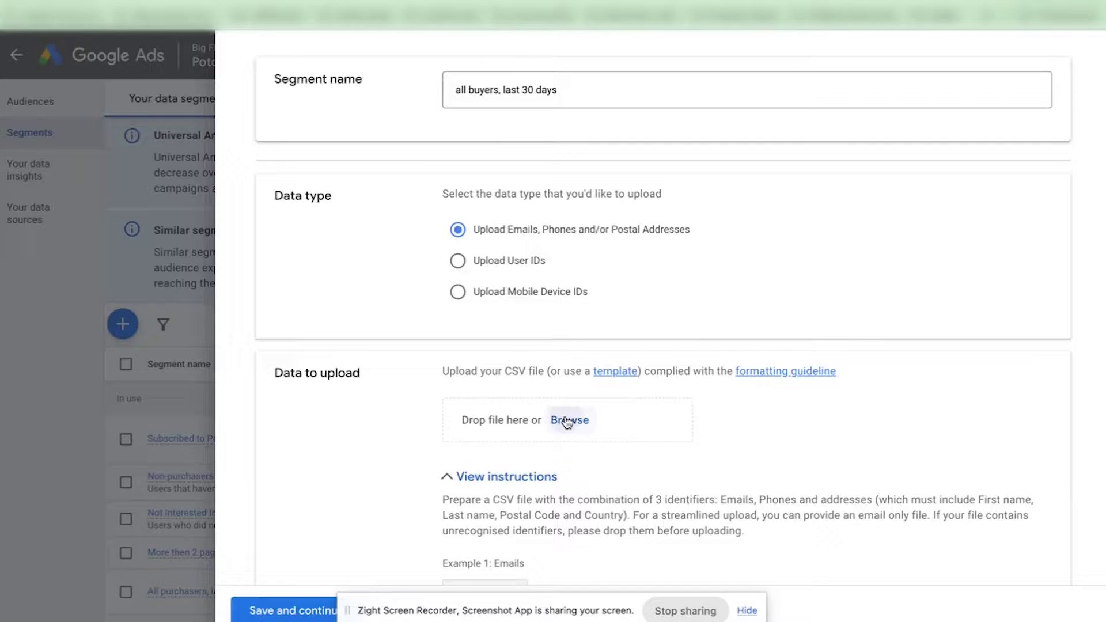
{"action": "left_click", "coordinate": [401, 225]}
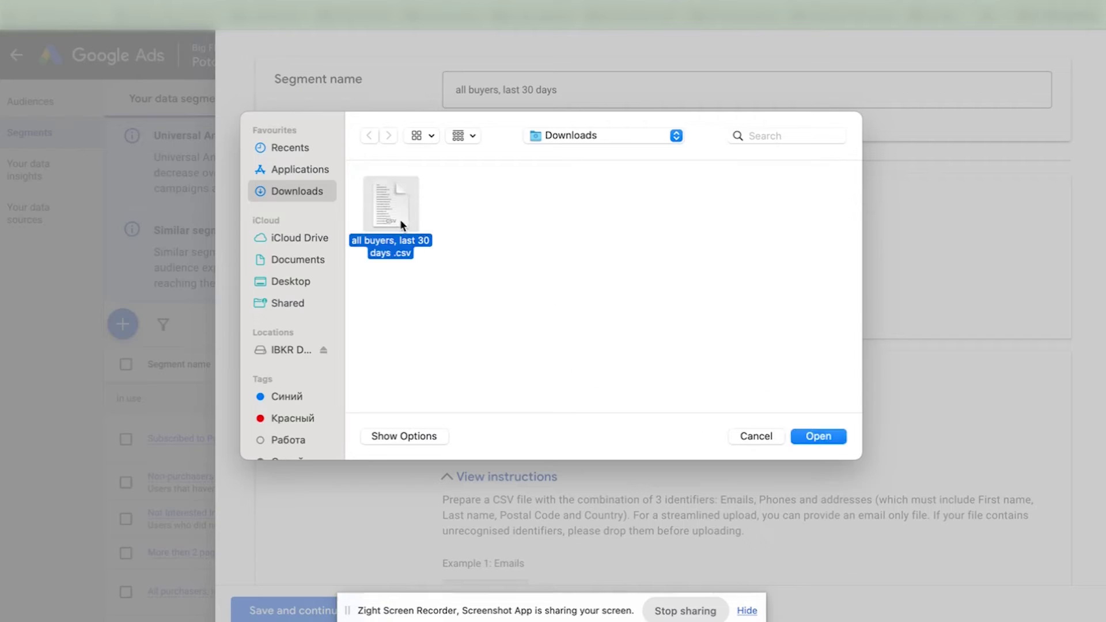
{"action": "left_click", "coordinate": [817, 436]}
{"action": "scroll", "coordinate": [624, 438], "scroll_direction": "down", "scroll_amount": 5}
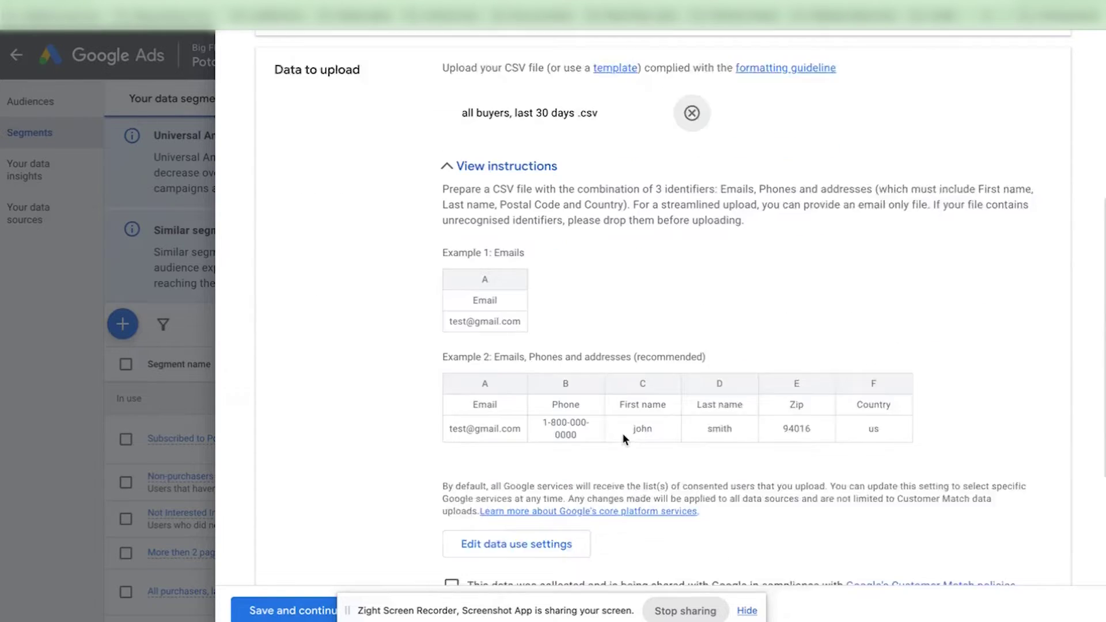
{"action": "scroll", "coordinate": [622, 433], "scroll_direction": "down", "scroll_amount": 5}
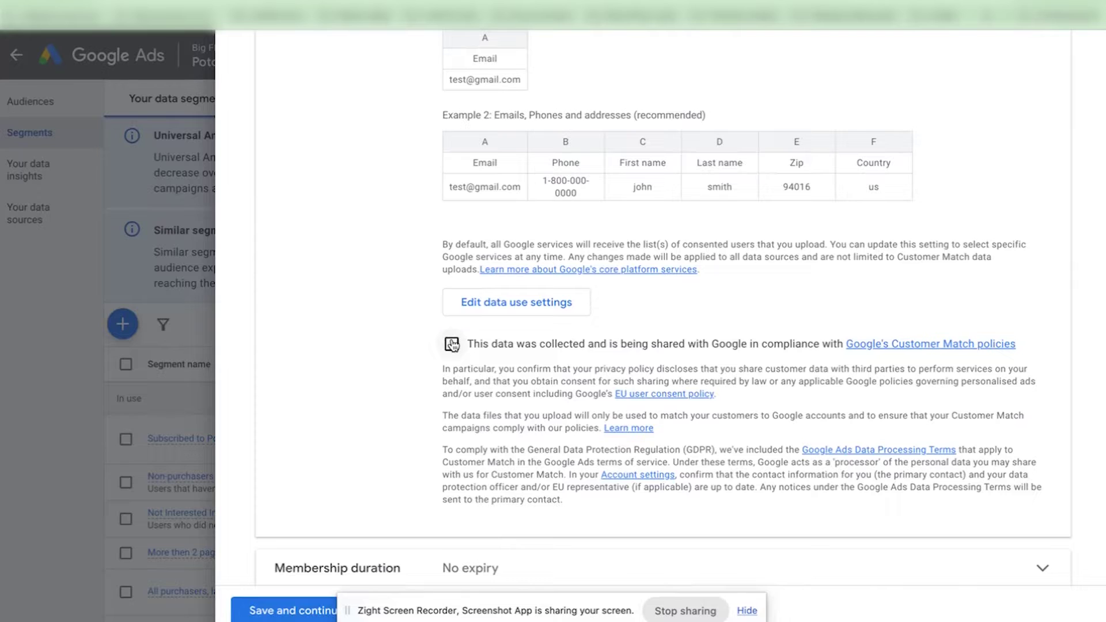
Tick the Customer Match consent box and keep membership duration at No expiry.
{"action": "left_click", "coordinate": [452, 344]}
{"action": "scroll", "coordinate": [473, 374], "scroll_direction": "down", "scroll_amount": 2}
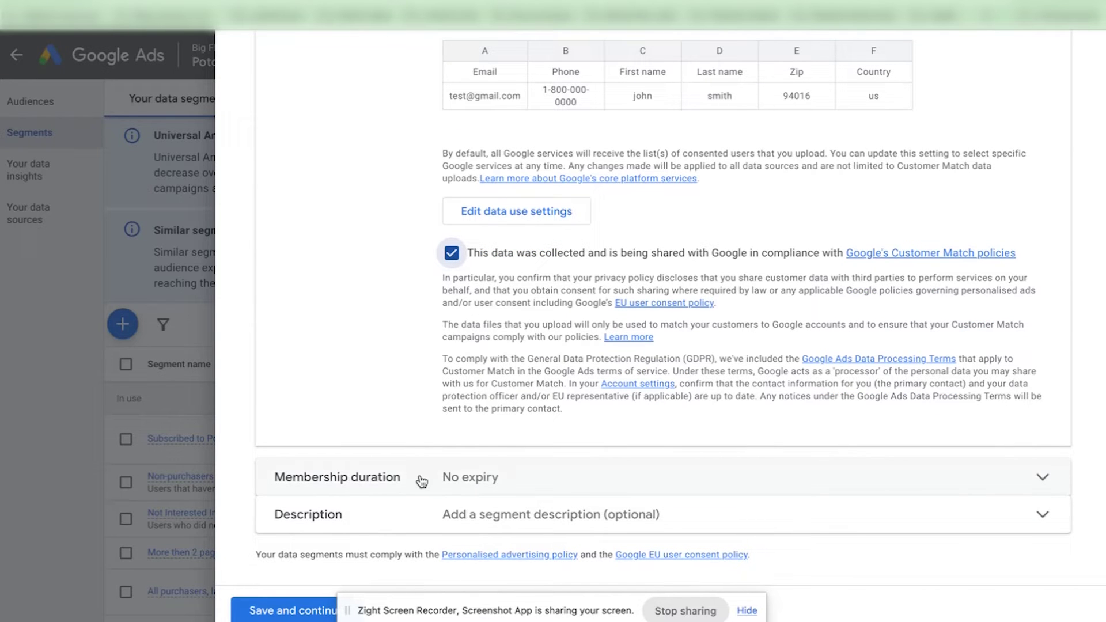
{"action": "left_click", "coordinate": [483, 479]}
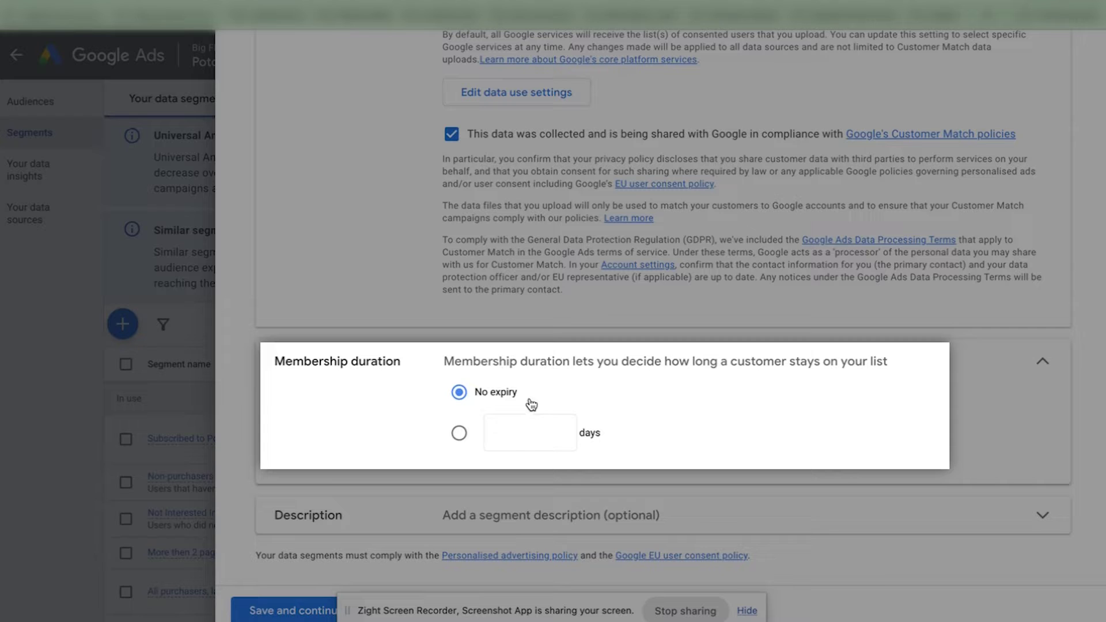
{"action": "left_click", "coordinate": [460, 434]}
{"action": "left_click", "coordinate": [518, 431]}
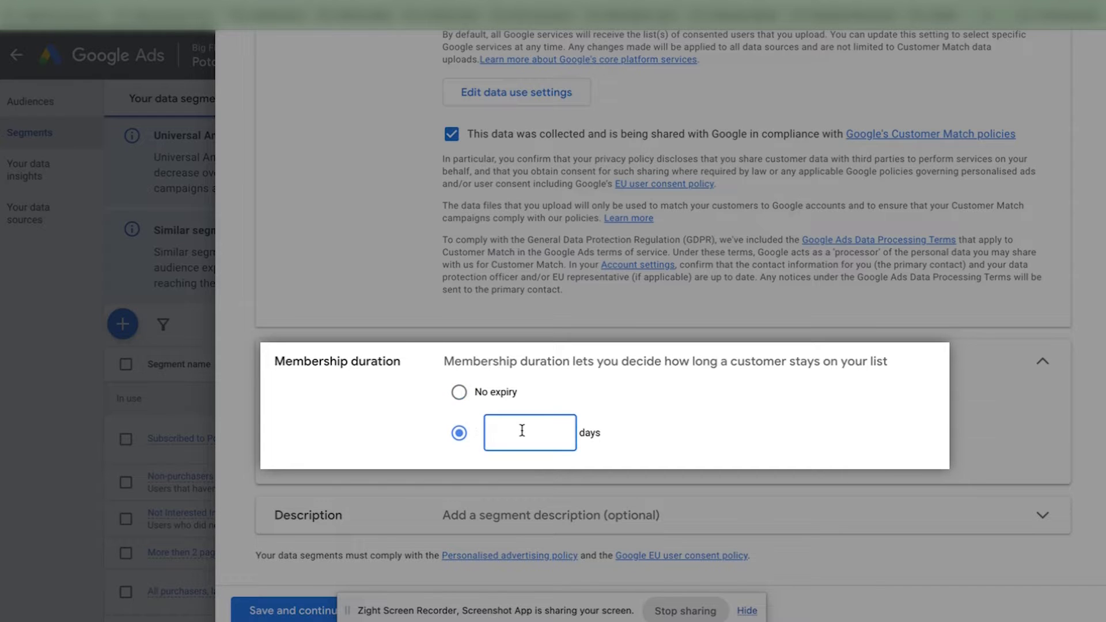
{"action": "key", "text": "Escape"}
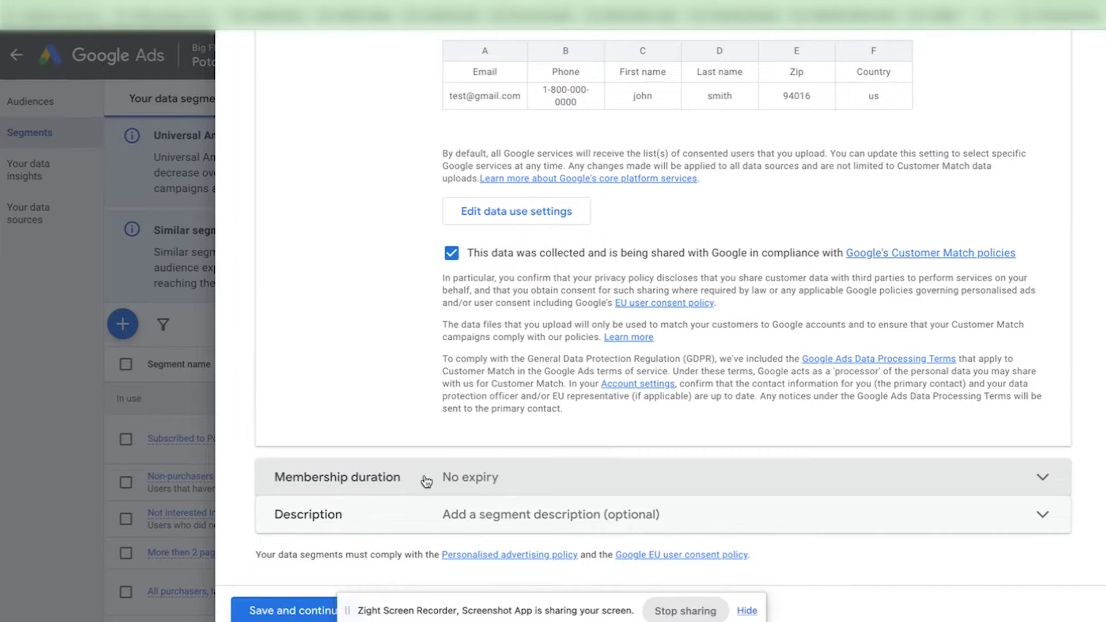
{"action": "scroll", "coordinate": [483, 325], "scroll_direction": "up", "scroll_amount": 10}
{"action": "scroll", "coordinate": [483, 325], "scroll_direction": "down", "scroll_amount": 12}
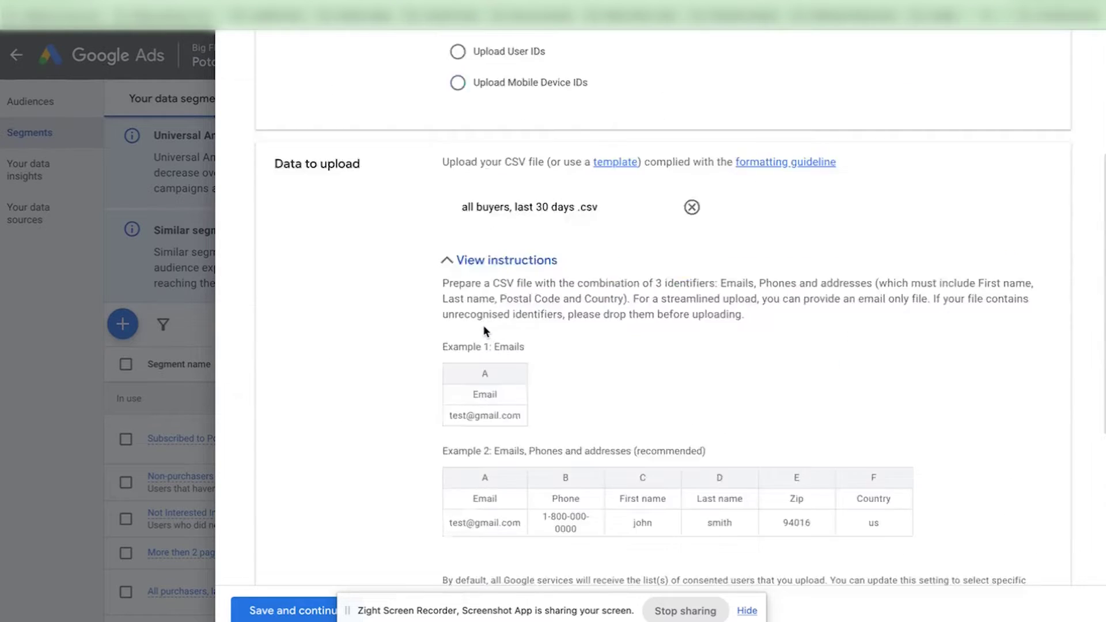
Save the 'all buyers, last 30 days' customer list and dismiss the success summary.
{"action": "left_click", "coordinate": [284, 611]}
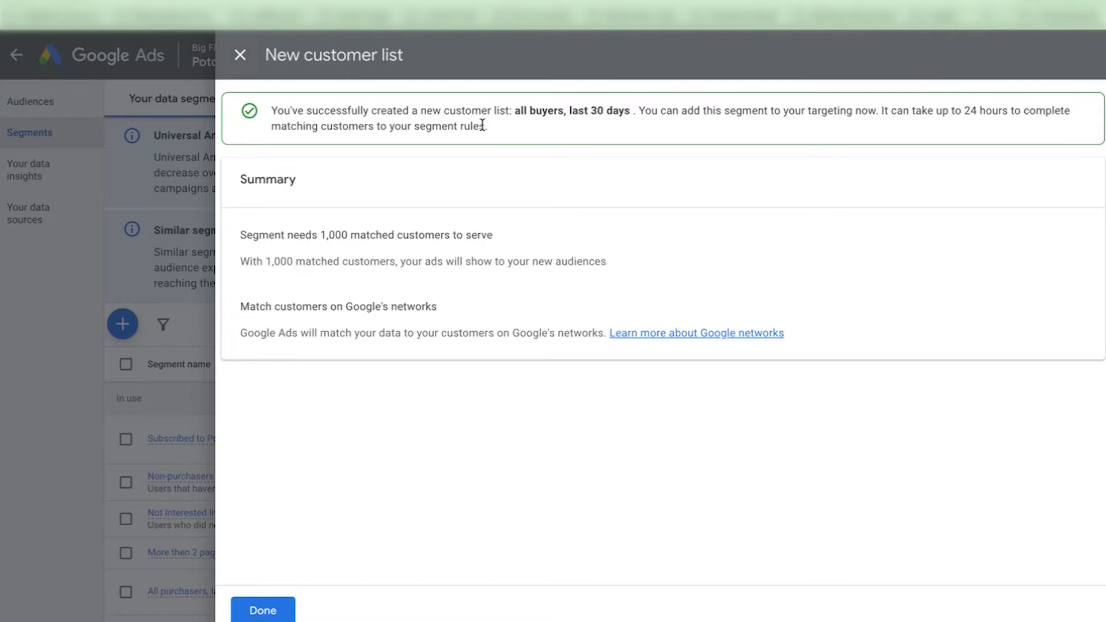
{"action": "left_click", "coordinate": [266, 611]}
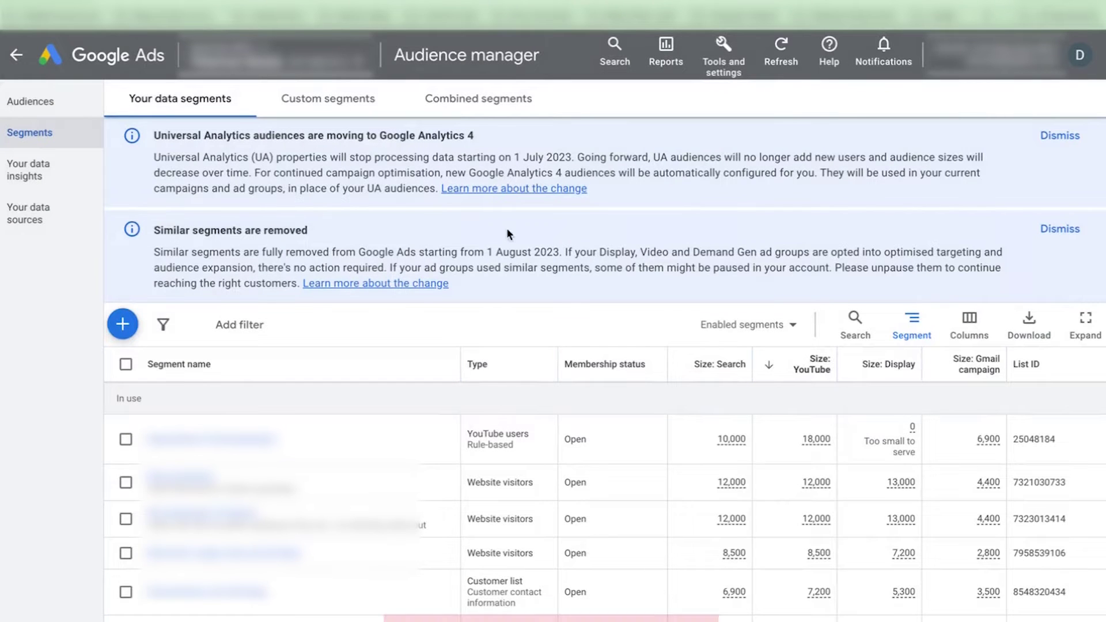
Show the menu of new audience segment types from Audience manager.
{"action": "left_click", "coordinate": [123, 324]}
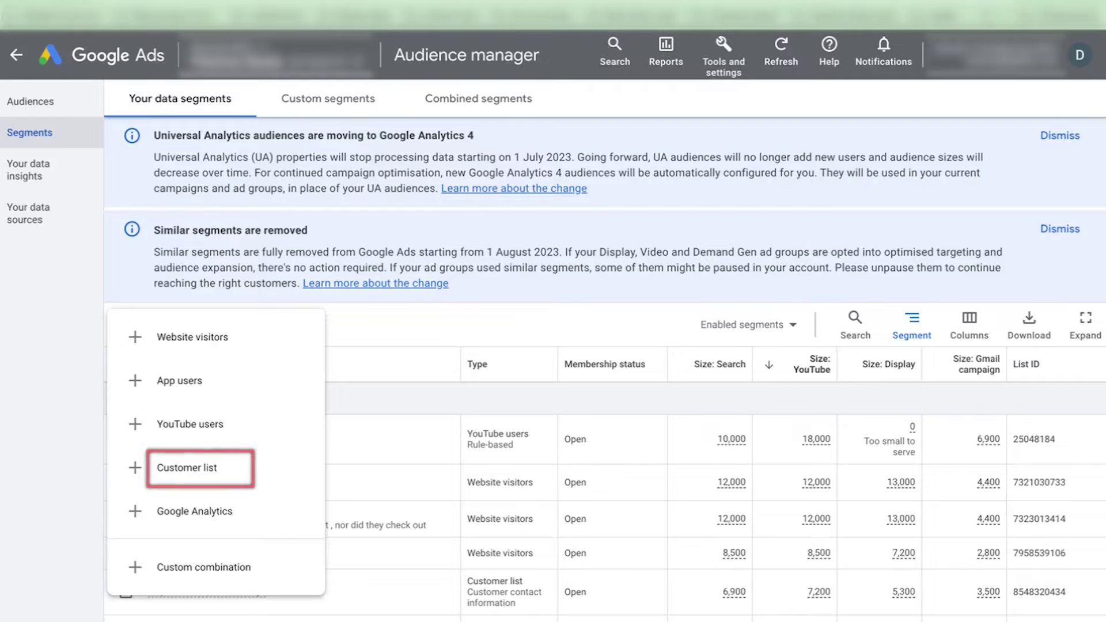
Start a customer list sourced from Shopify via Zapier third-party integration.
{"action": "left_click", "coordinate": [167, 468]}
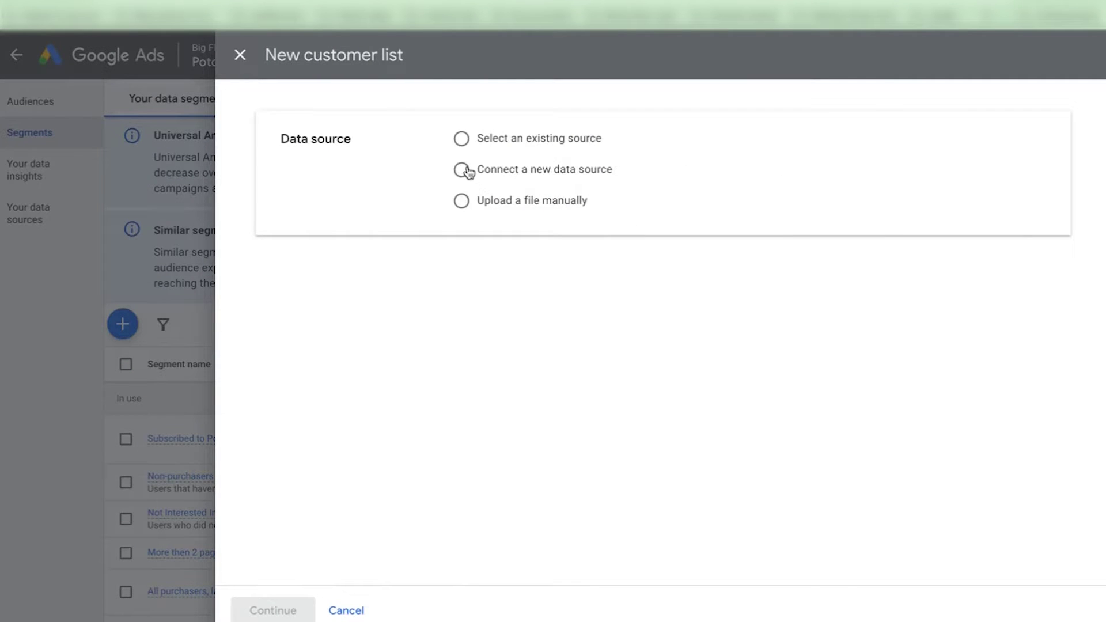
{"action": "left_click", "coordinate": [462, 170]}
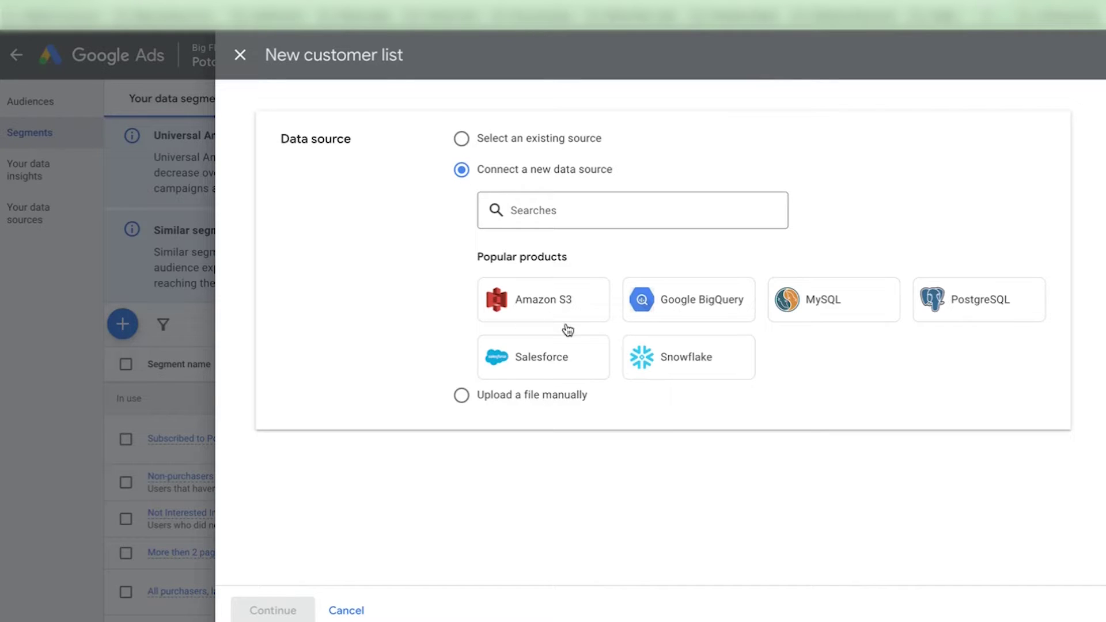
{"action": "left_click", "coordinate": [551, 208]}
{"action": "type", "text": "sh"}
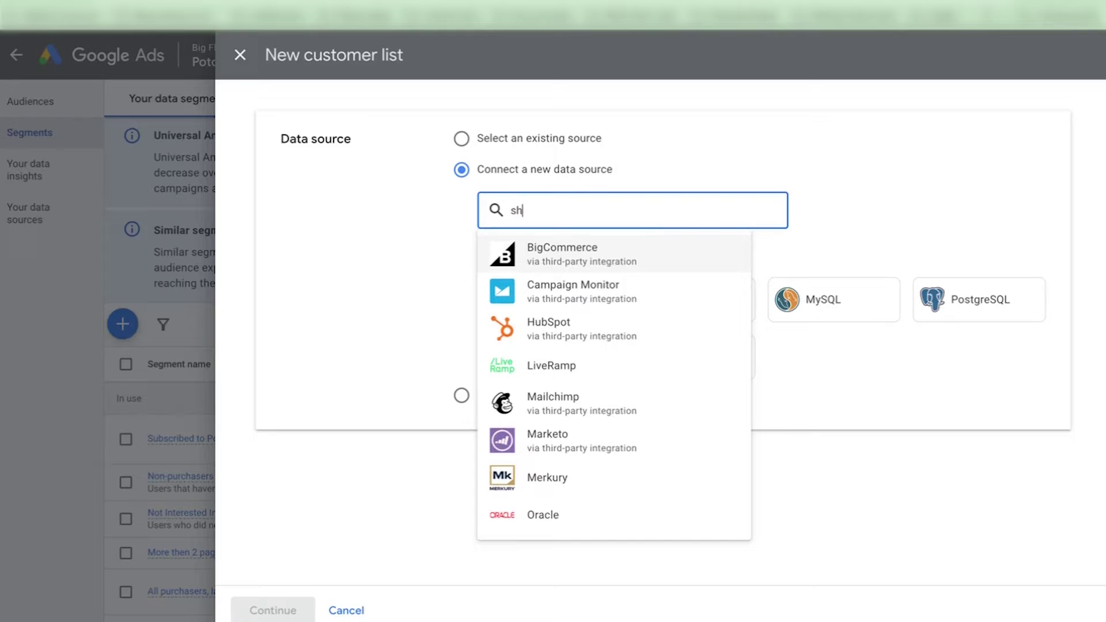
{"action": "type", "text": "opify"}
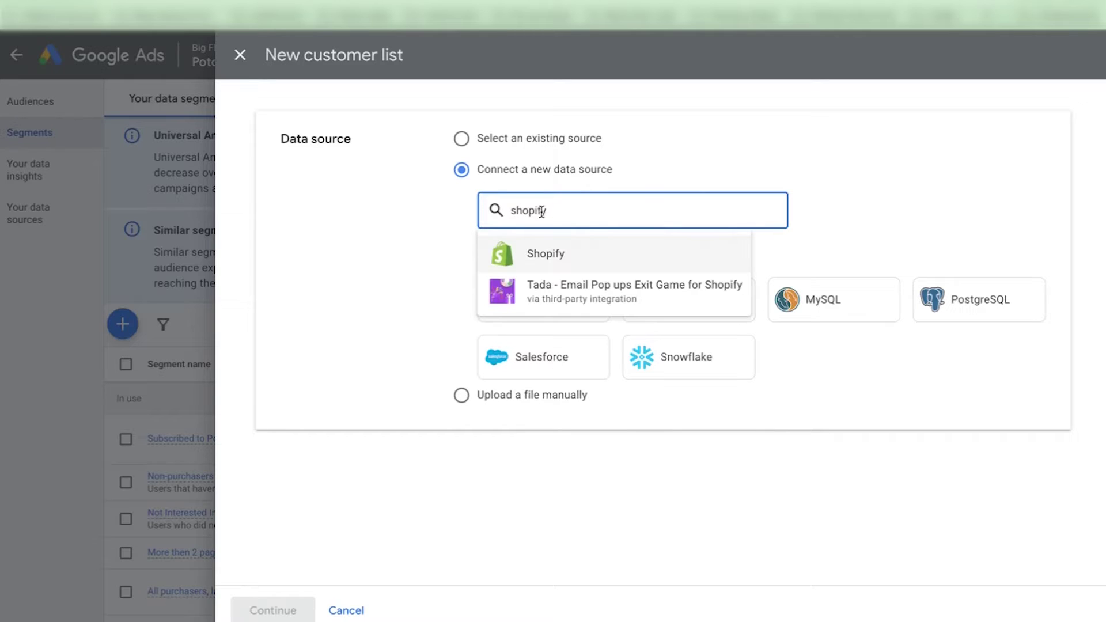
{"action": "left_click", "coordinate": [522, 252]}
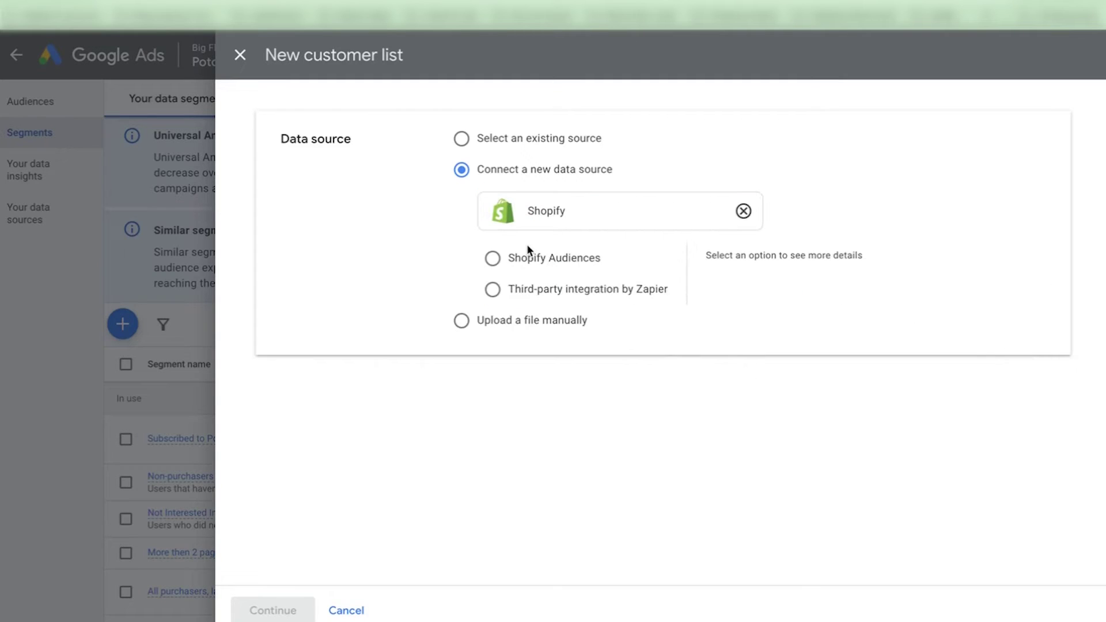
{"action": "left_click", "coordinate": [493, 291]}
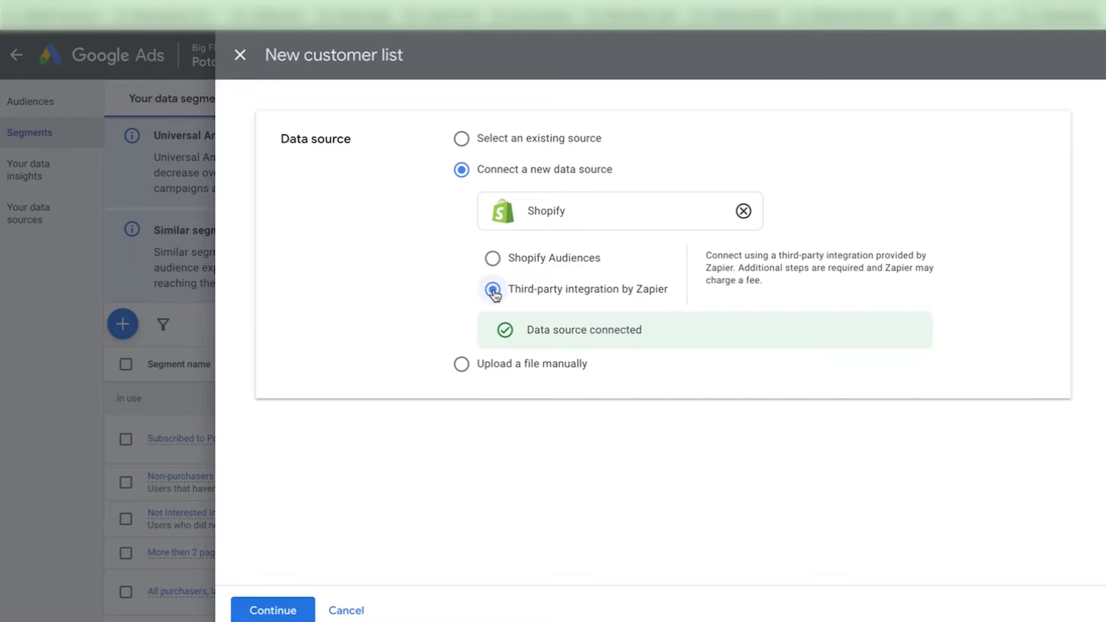
{"action": "left_click", "coordinate": [279, 612]}
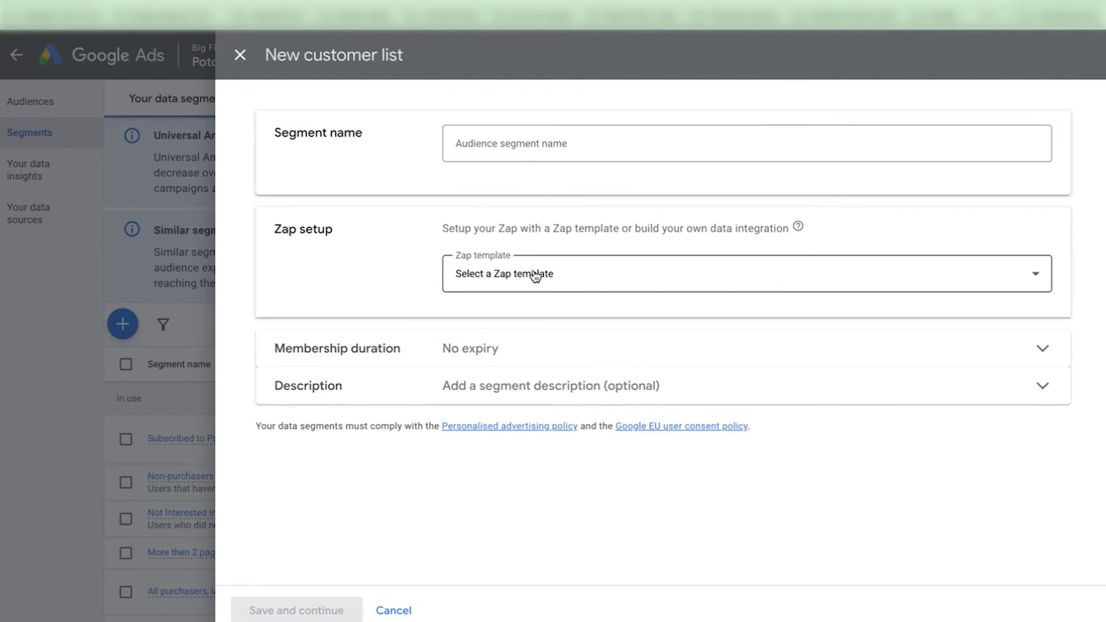
Name the segment 'all buyers, last 30 days' and choose Skip using a Zap template.
{"action": "left_click", "coordinate": [526, 140]}
{"action": "type", "text": "all buyers, last 30 days"}
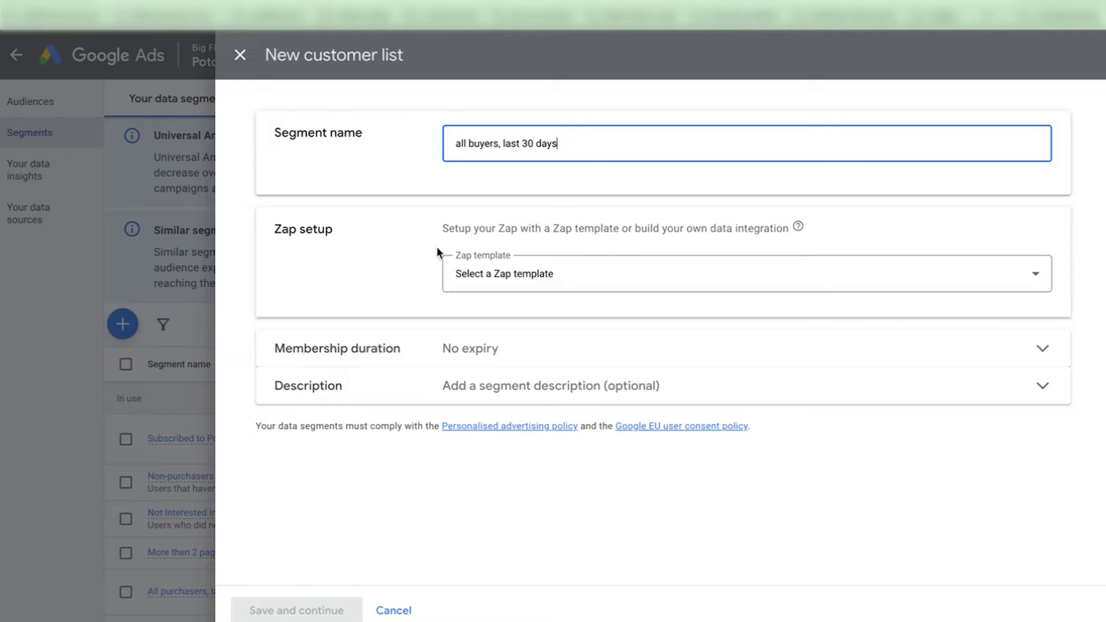
{"action": "left_click", "coordinate": [512, 275]}
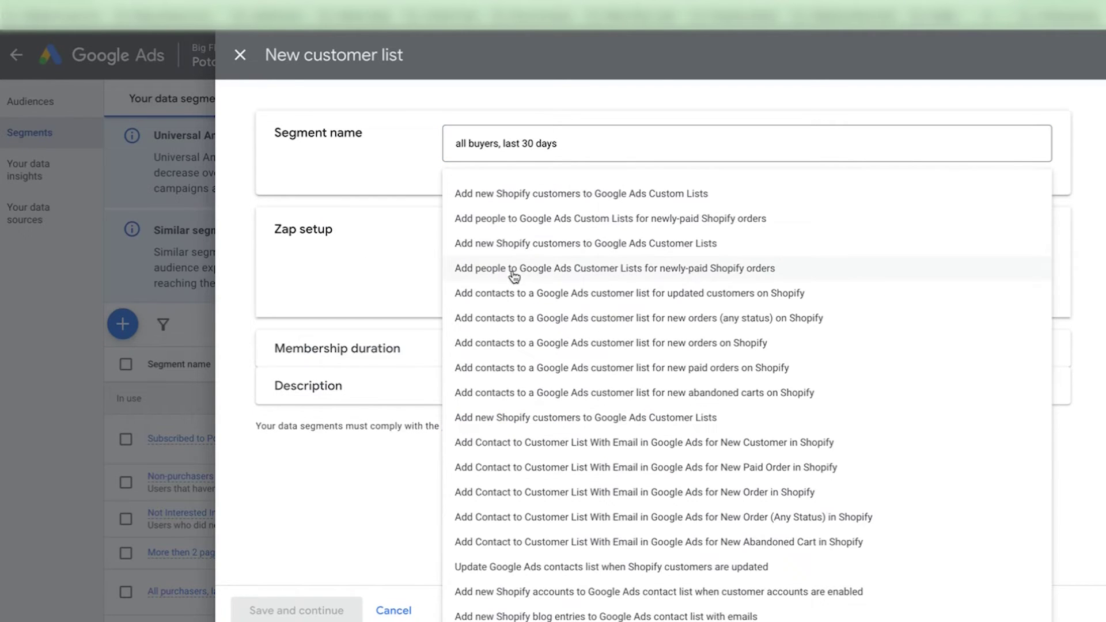
{"action": "scroll", "coordinate": [521, 407], "scroll_direction": "down", "scroll_amount": 1}
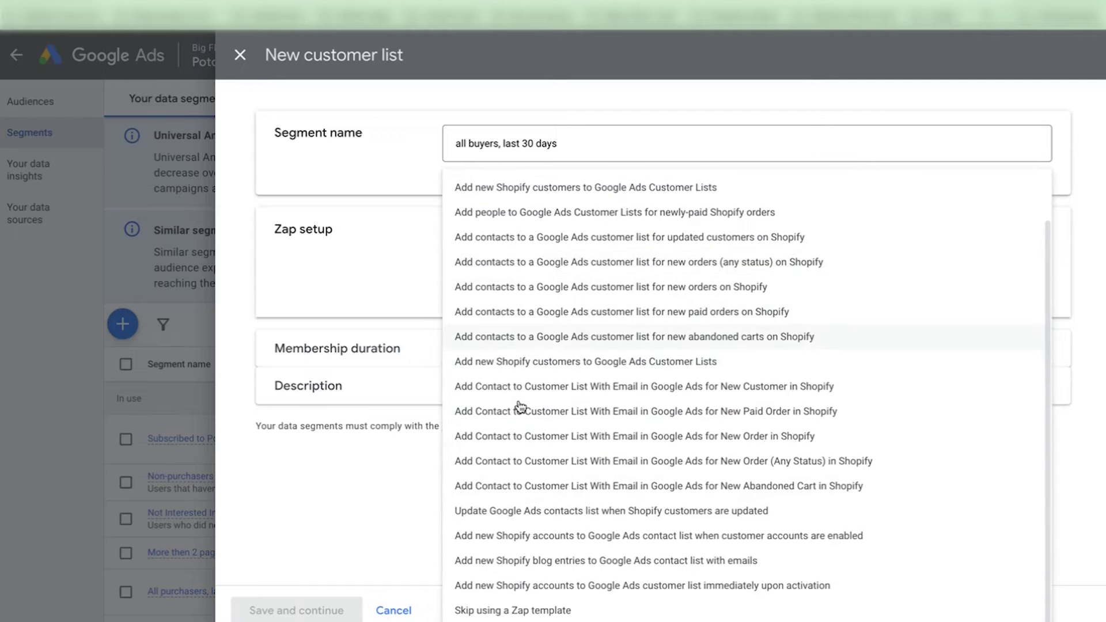
{"action": "left_click", "coordinate": [505, 611]}
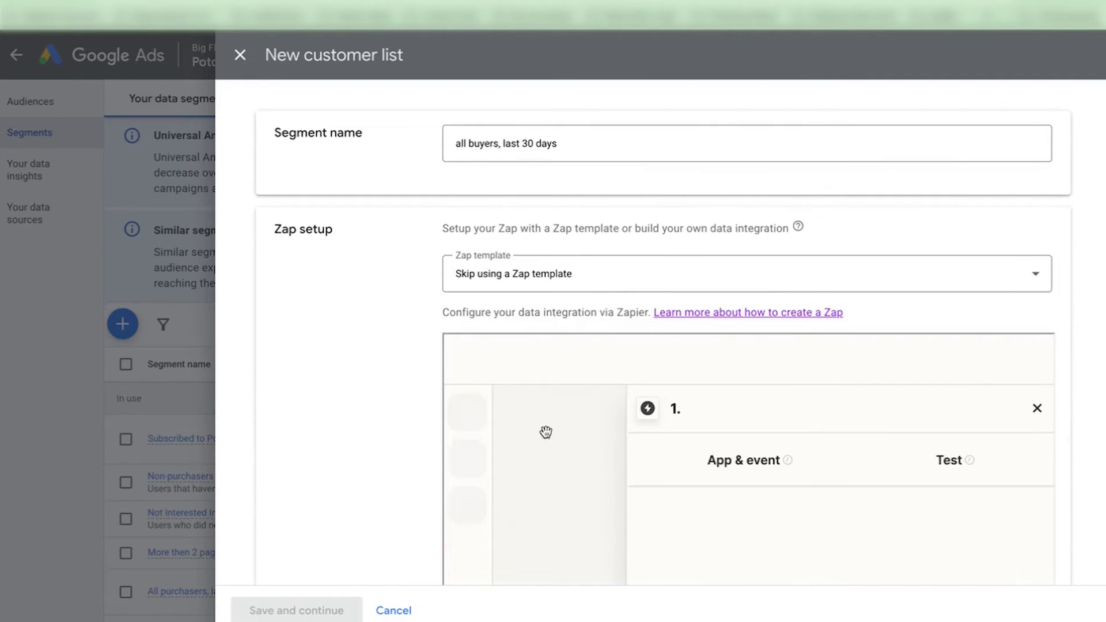
Scroll through the embedded Zapier editor to review the Zap setup.
{"action": "scroll", "coordinate": [355, 393], "scroll_direction": "down", "scroll_amount": 3}
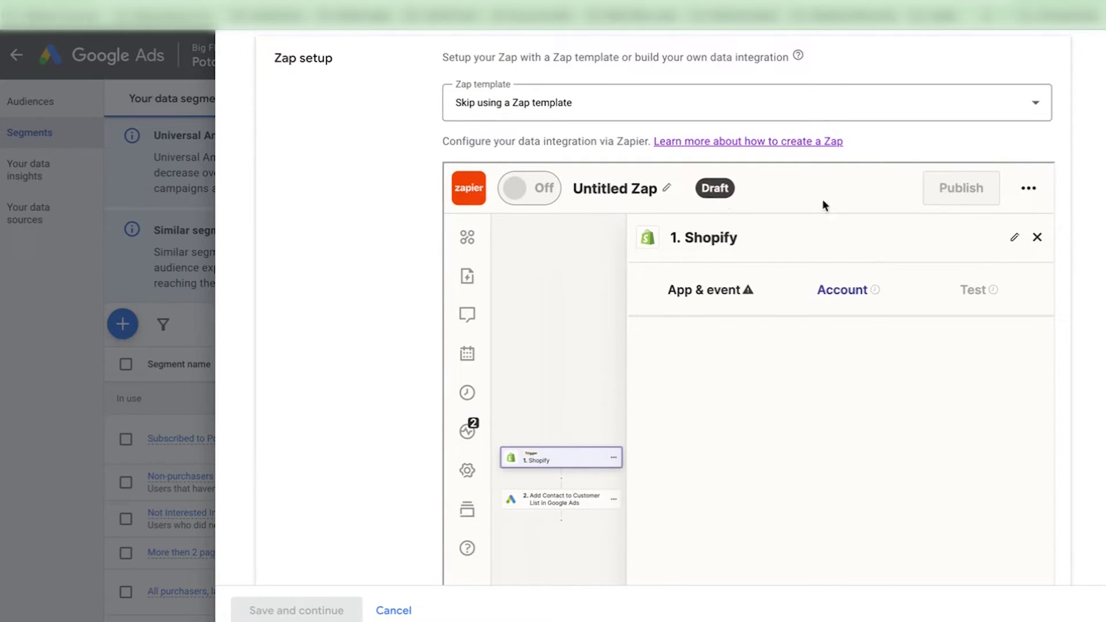
{"action": "scroll", "coordinate": [714, 364], "scroll_direction": "down", "scroll_amount": 2}
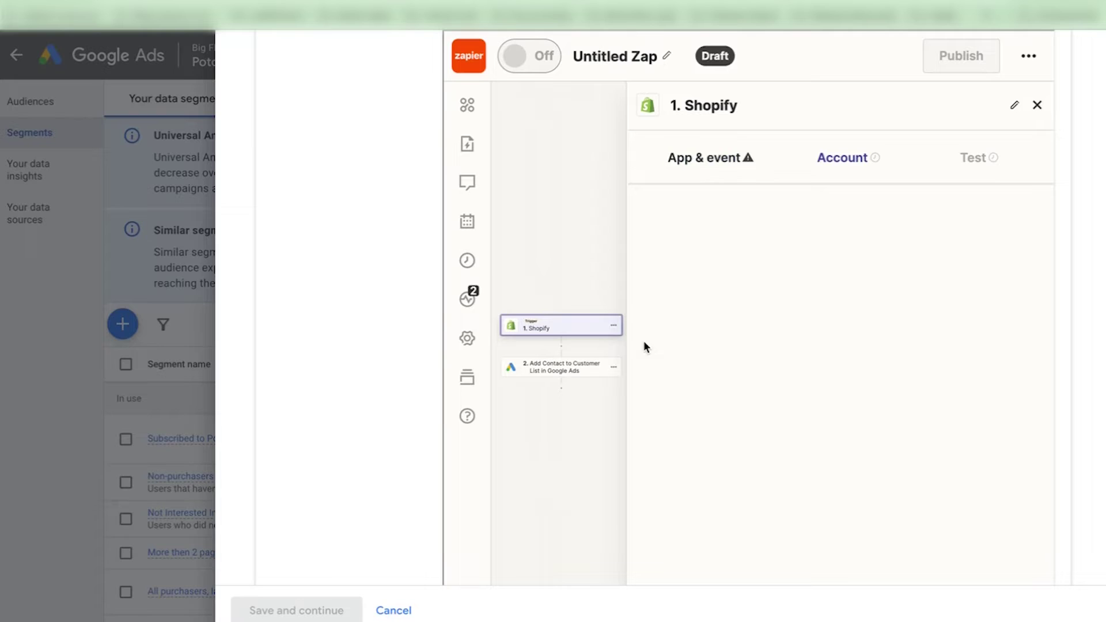
{"action": "scroll", "coordinate": [325, 329], "scroll_direction": "down", "scroll_amount": 6}
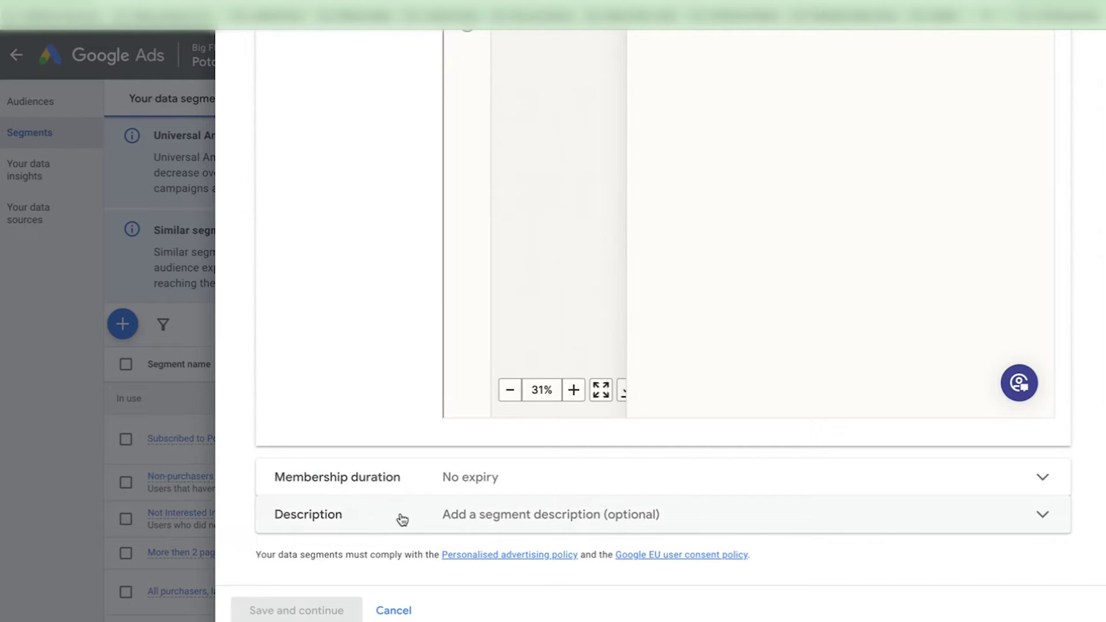
{"action": "scroll", "coordinate": [400, 519], "scroll_direction": "up", "scroll_amount": 3}
{"action": "scroll", "coordinate": [401, 519], "scroll_direction": "down", "scroll_amount": 3}
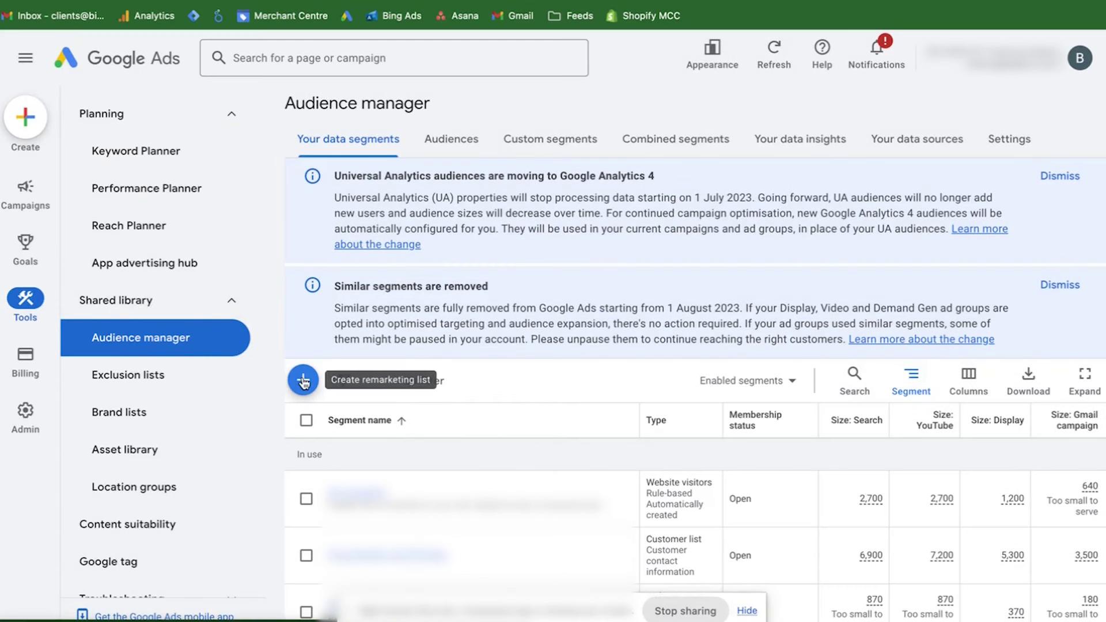
Show the new segment types menu in the new interface's Audience manager.
{"action": "left_click", "coordinate": [303, 382]}
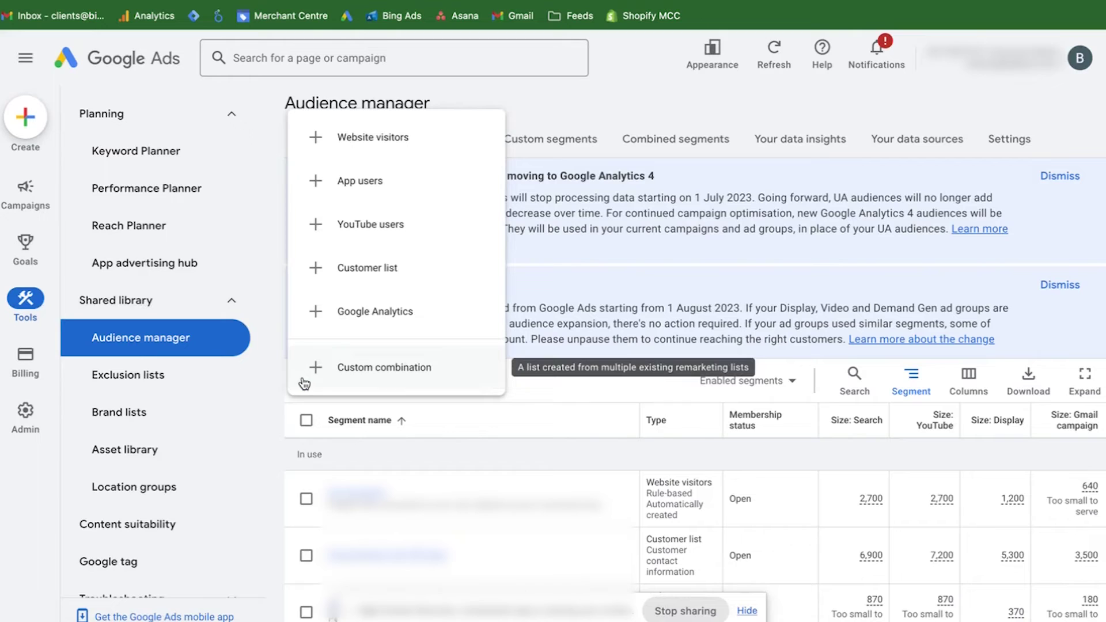
Begin a Customer list using Upload a file manually and reach the details form.
{"action": "left_click", "coordinate": [344, 271]}
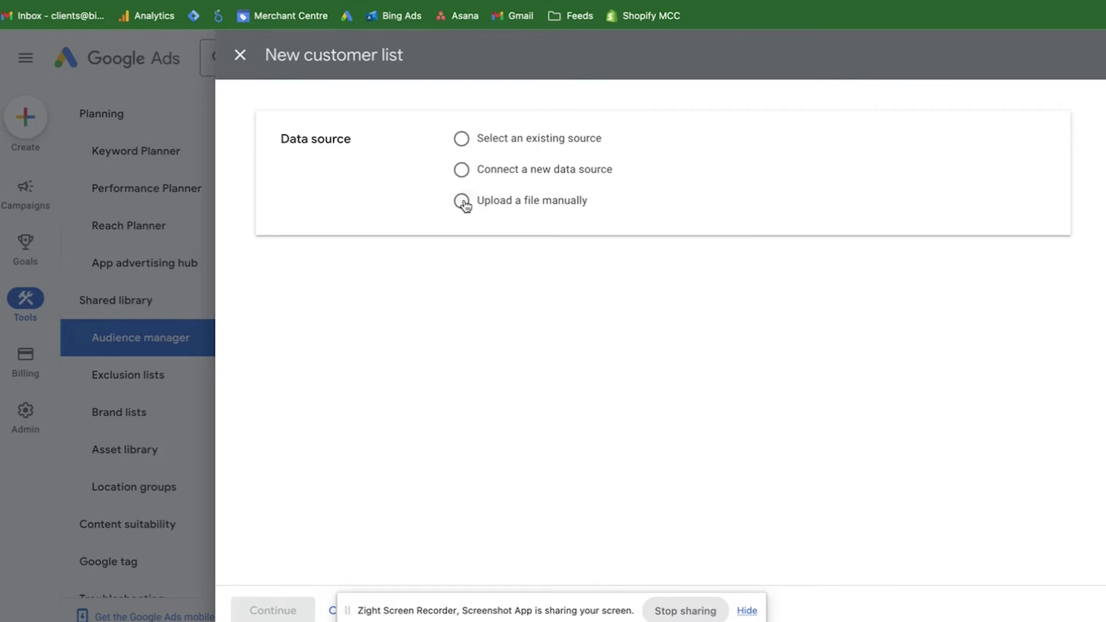
{"action": "left_click", "coordinate": [462, 201]}
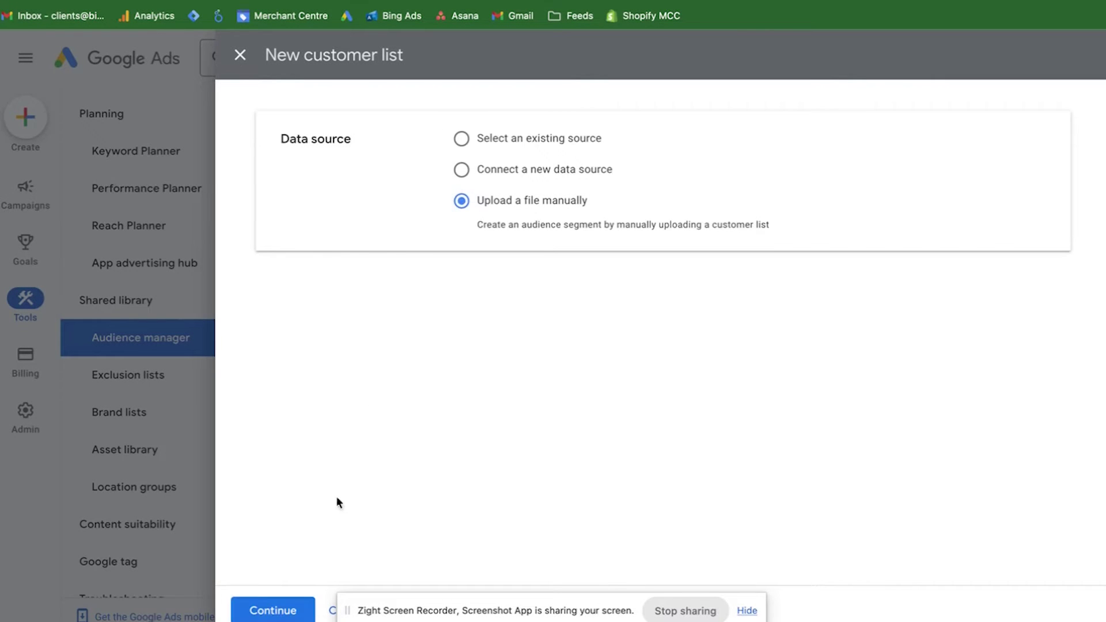
{"action": "left_click", "coordinate": [291, 609]}
{"action": "left_click", "coordinate": [478, 144]}
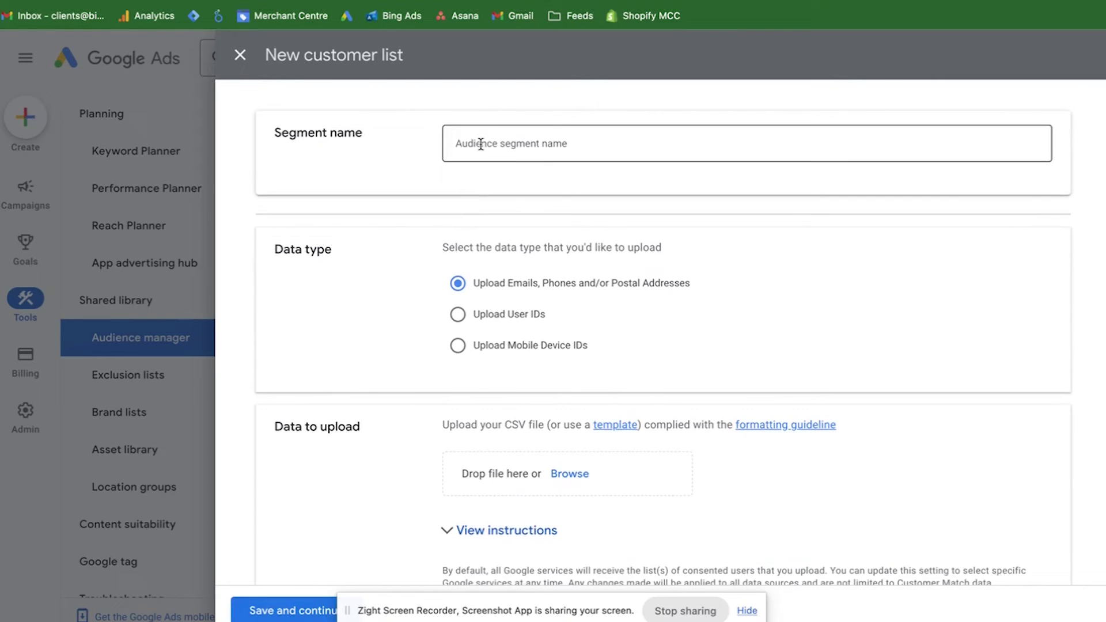
Paste 'all buyers, last 30 days' as the segment name.
{"action": "type", "text": "all buyers, last 30 days"}
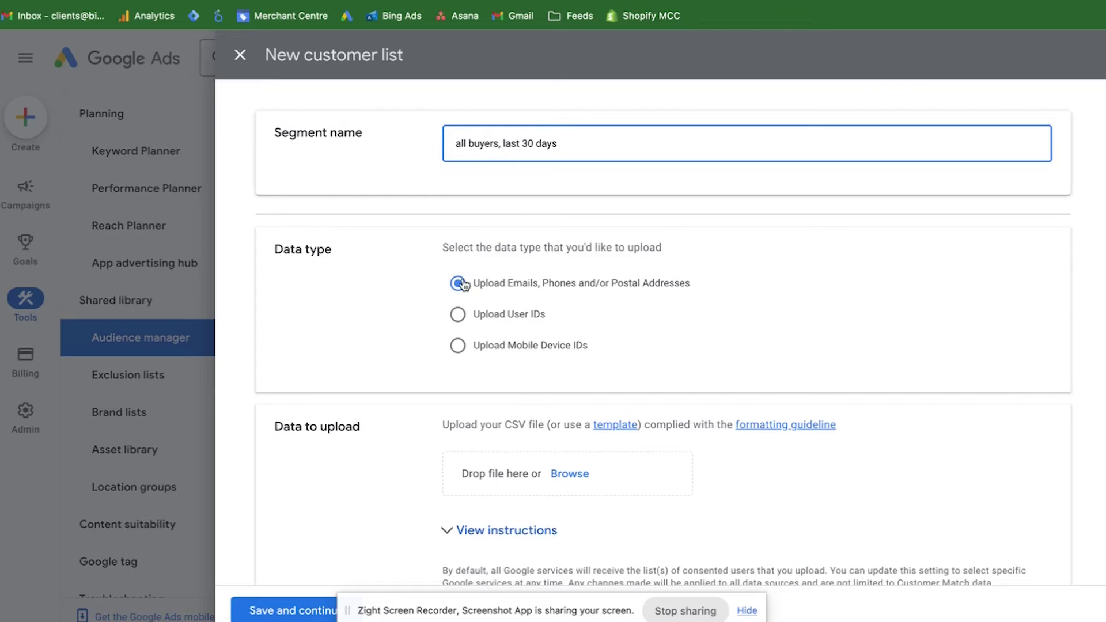
{"action": "scroll", "coordinate": [462, 284], "scroll_direction": "down", "scroll_amount": 2}
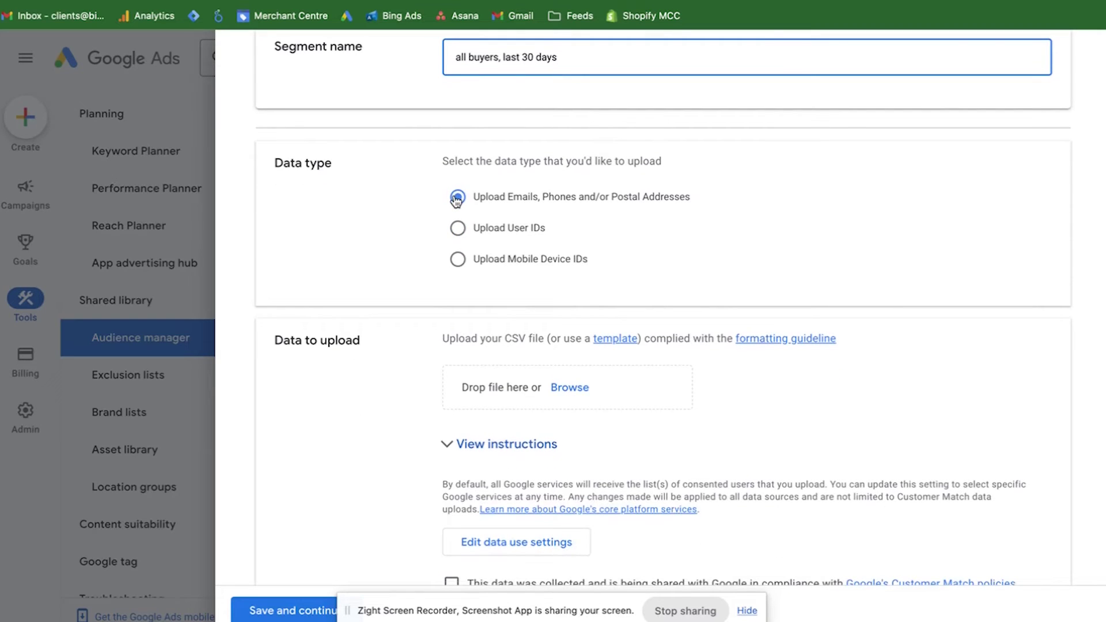
{"action": "scroll", "coordinate": [470, 383], "scroll_direction": "down", "scroll_amount": 3}
Attach 'all buyers, last 30 days .csv' from the Downloads folder.
{"action": "left_click", "coordinate": [563, 241]}
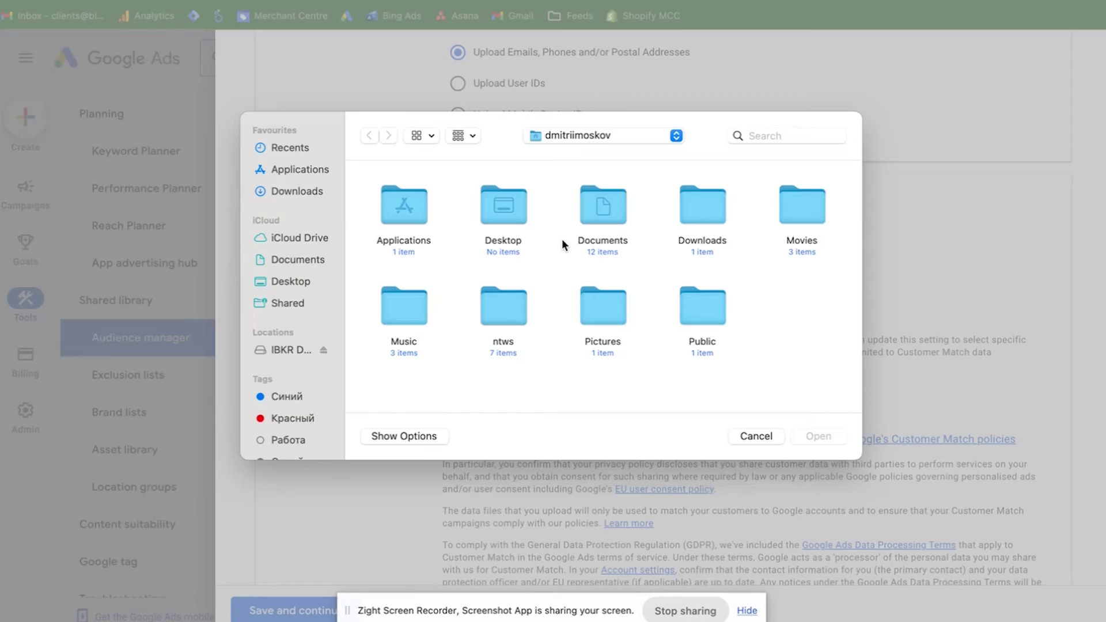
{"action": "left_click", "coordinate": [318, 193]}
{"action": "left_click", "coordinate": [384, 227]}
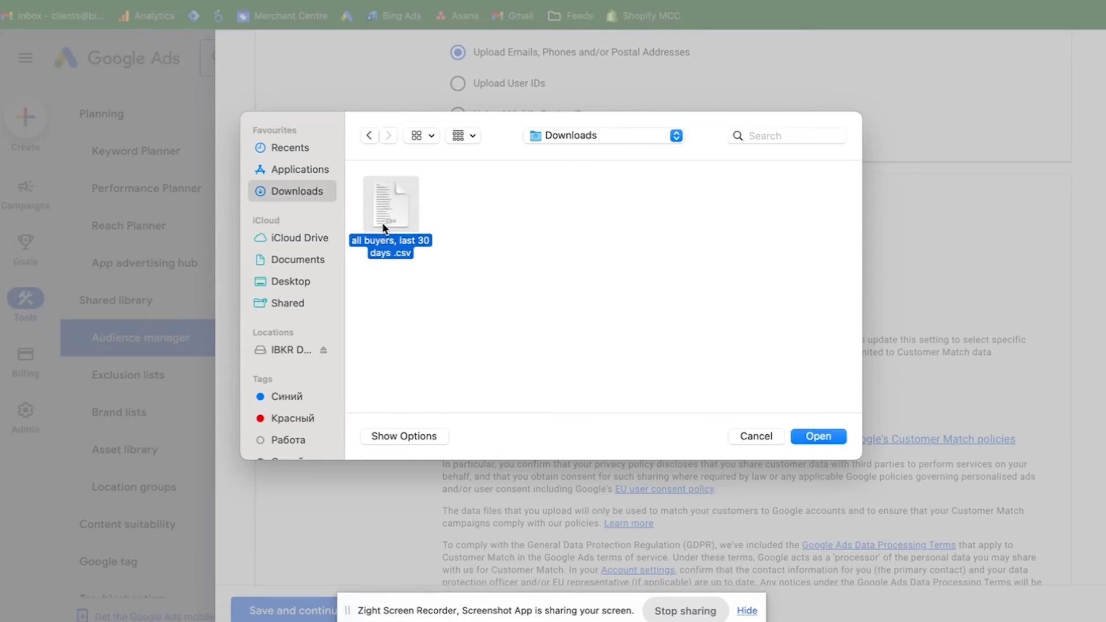
{"action": "left_click", "coordinate": [819, 437]}
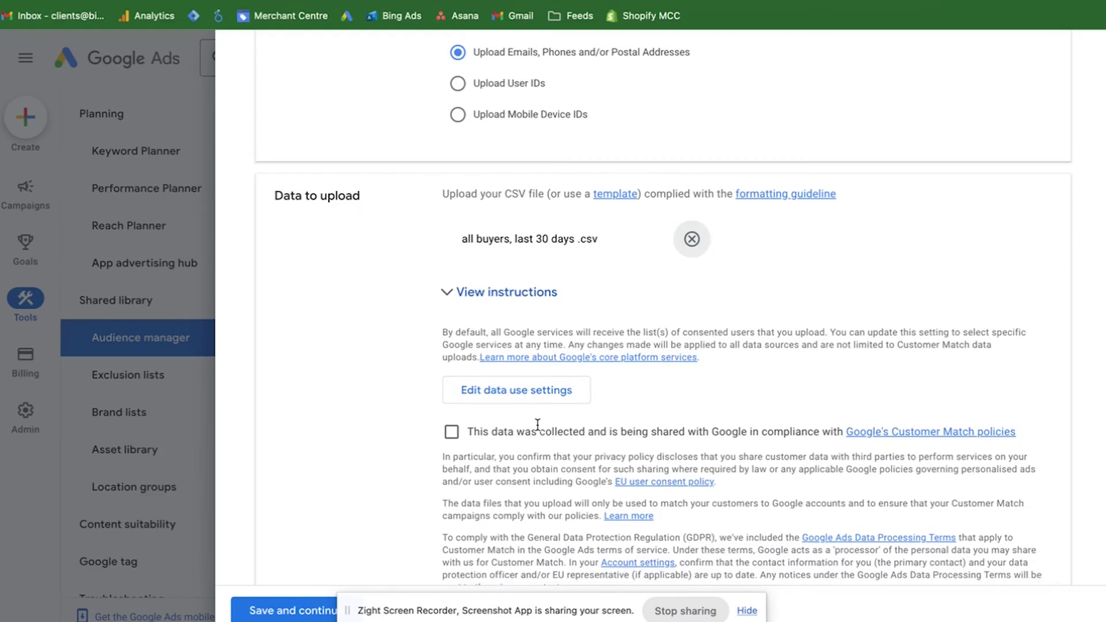
Confirm the data complies with Customer Match policies.
{"action": "scroll", "coordinate": [537, 403], "scroll_direction": "down", "scroll_amount": 2}
{"action": "left_click", "coordinate": [450, 332]}
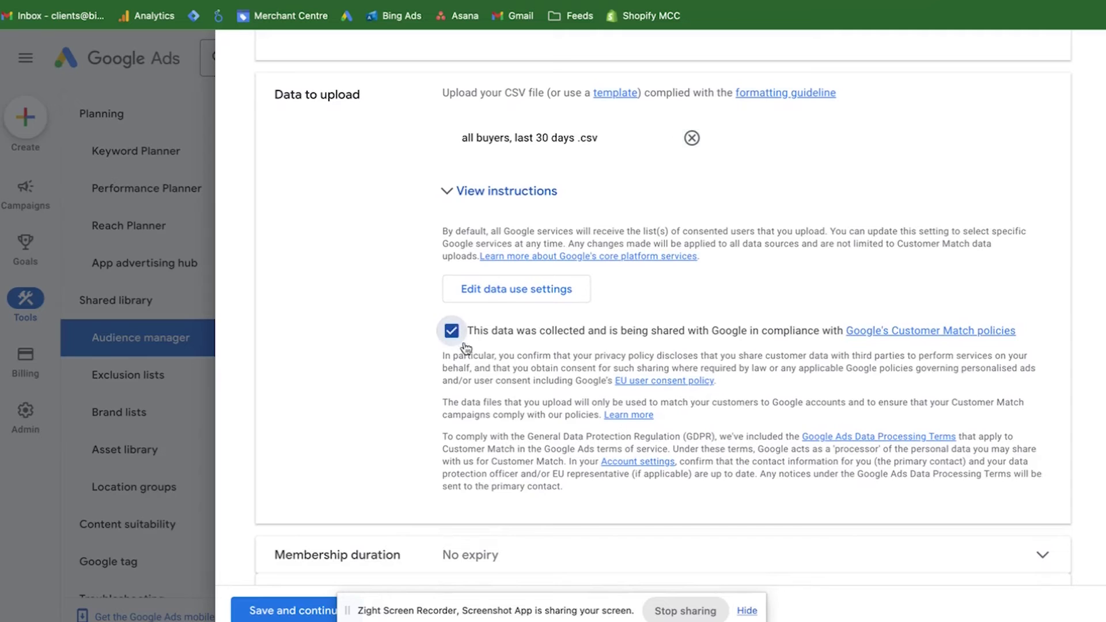
{"action": "scroll", "coordinate": [448, 404], "scroll_direction": "down", "scroll_amount": 2}
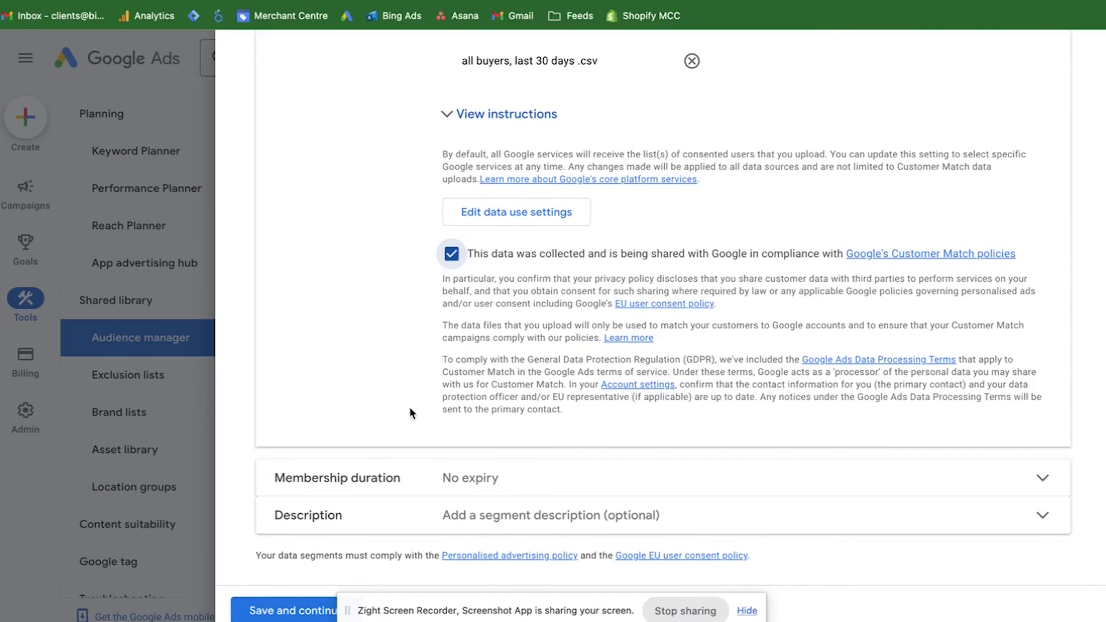
{"action": "scroll", "coordinate": [441, 351], "scroll_direction": "up", "scroll_amount": 7}
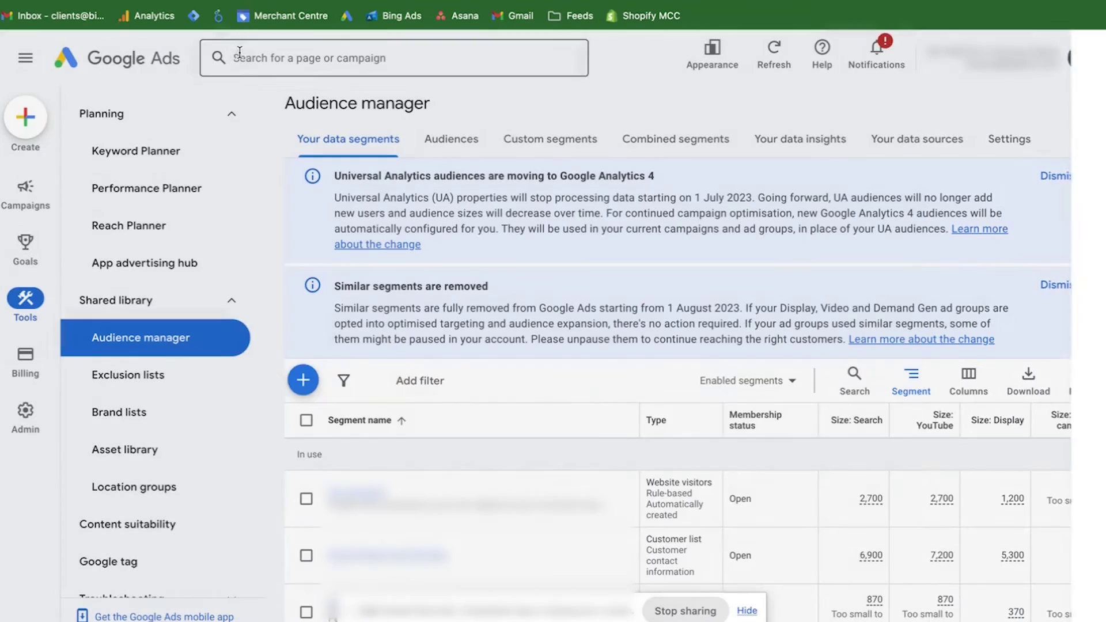
Discard the unsaved customer list form and start a new customer list.
{"action": "left_click", "coordinate": [240, 56]}
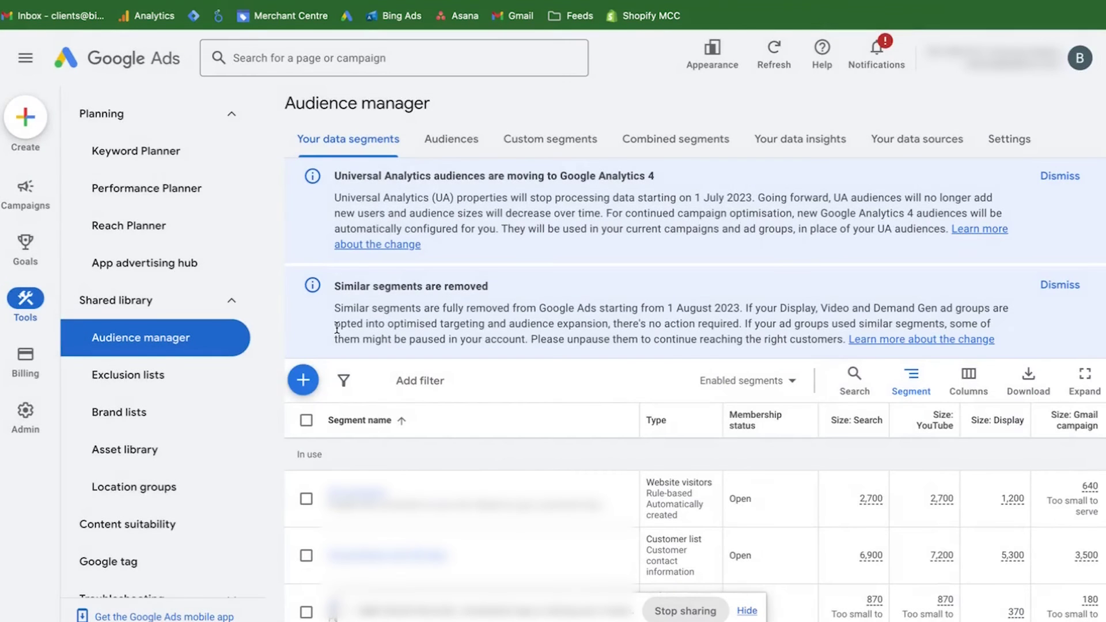
{"action": "left_click", "coordinate": [303, 380]}
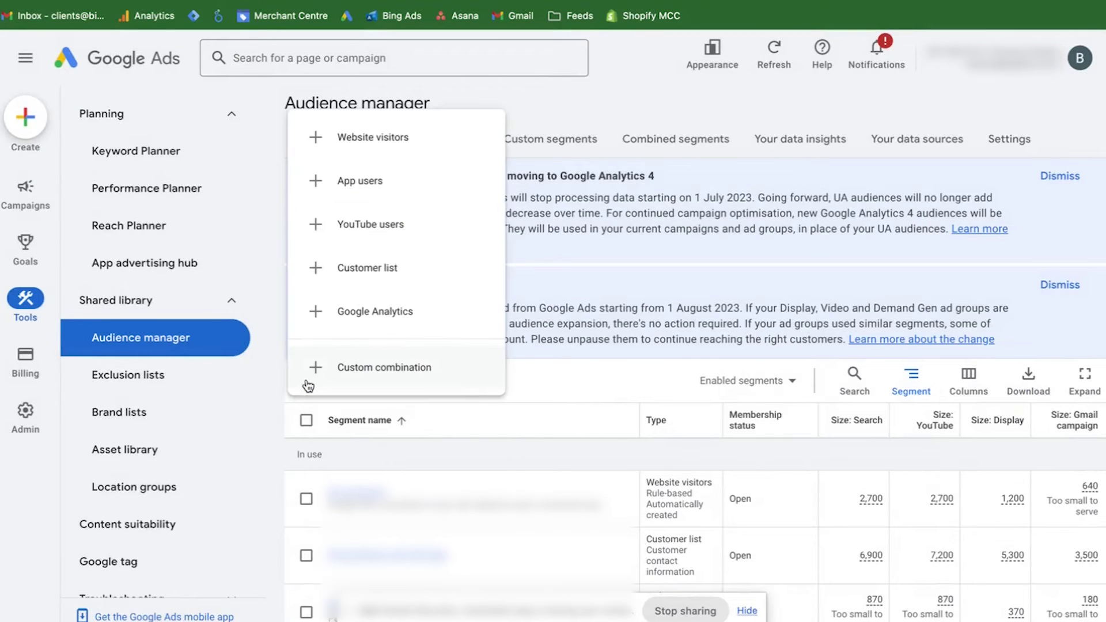
{"action": "left_click", "coordinate": [363, 271]}
Connect Shopify as the new list's data source through the Zapier third-party integration.
{"action": "left_click", "coordinate": [462, 169]}
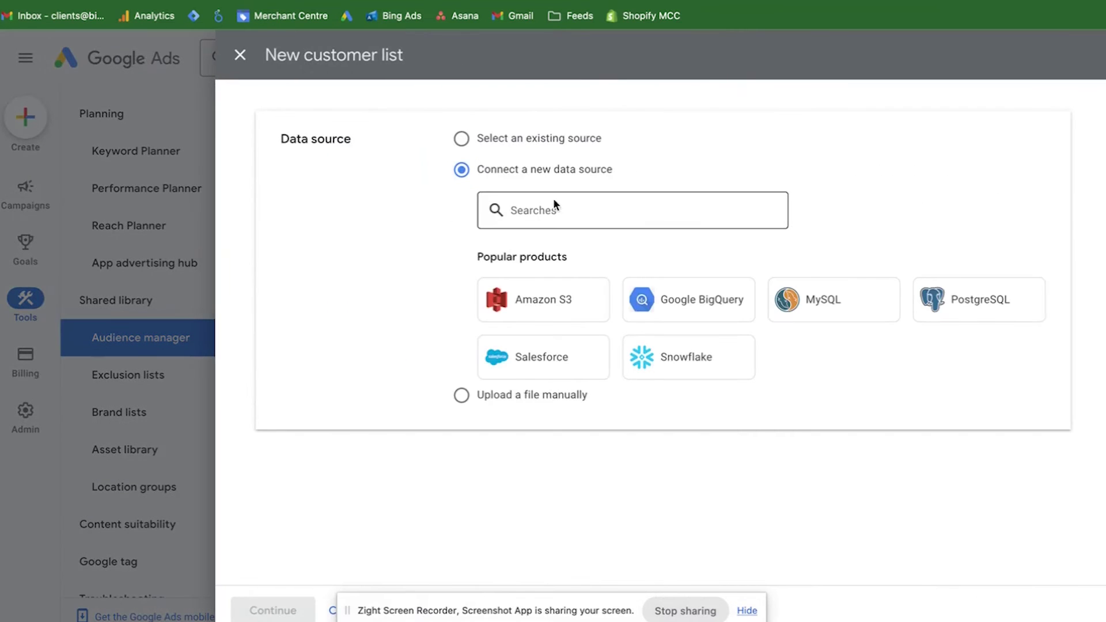
{"action": "left_click", "coordinate": [567, 206]}
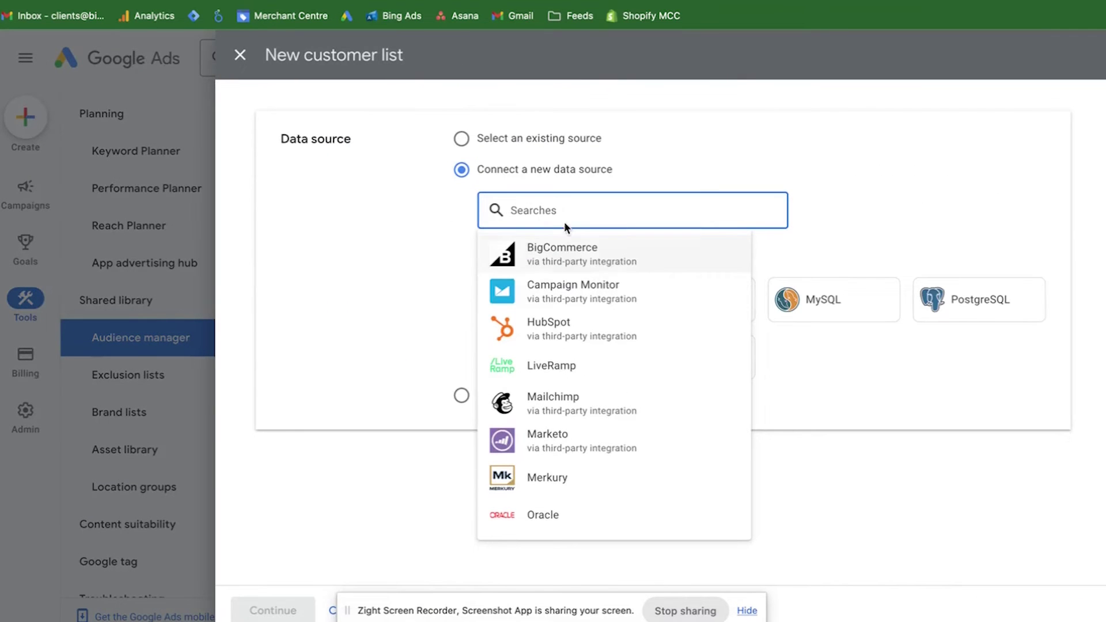
{"action": "type", "text": "shopify"}
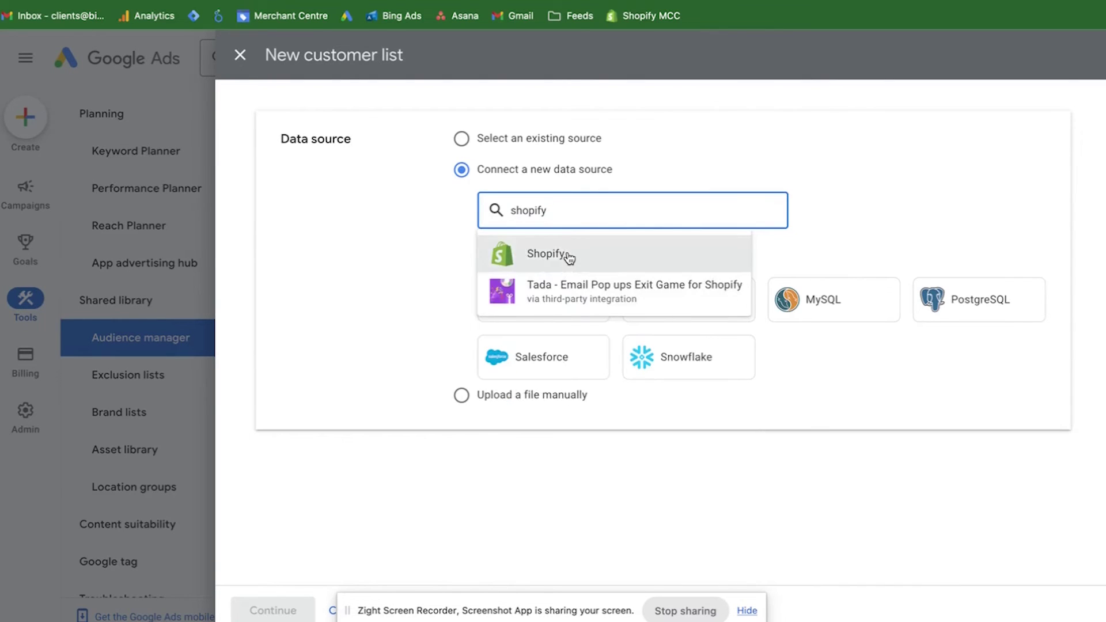
{"action": "left_click", "coordinate": [567, 254]}
{"action": "left_click", "coordinate": [493, 290]}
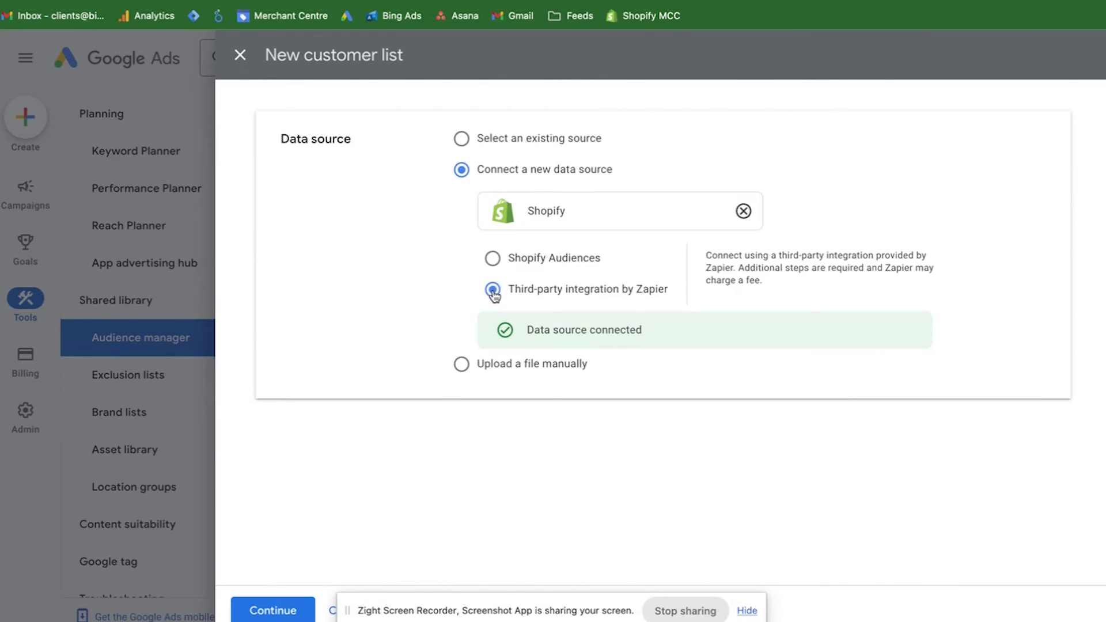
Name the Shopify-fed customer list 'all buyers, last 30 days'.
{"action": "left_click", "coordinate": [270, 610]}
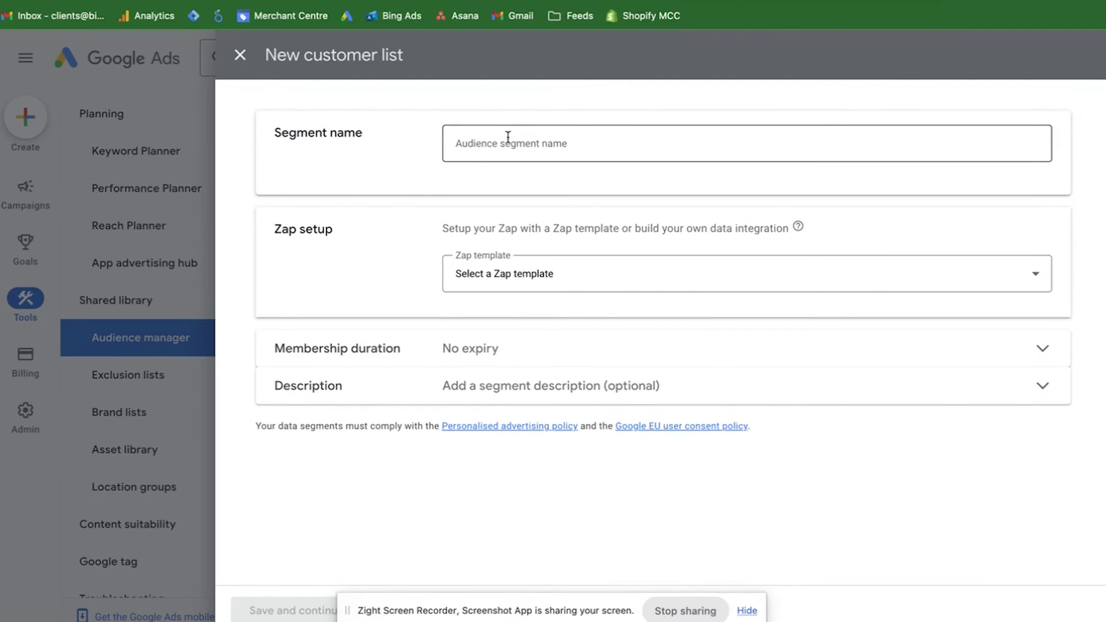
{"action": "left_click", "coordinate": [508, 137]}
{"action": "type", "text": "all buyers, last 30 days"}
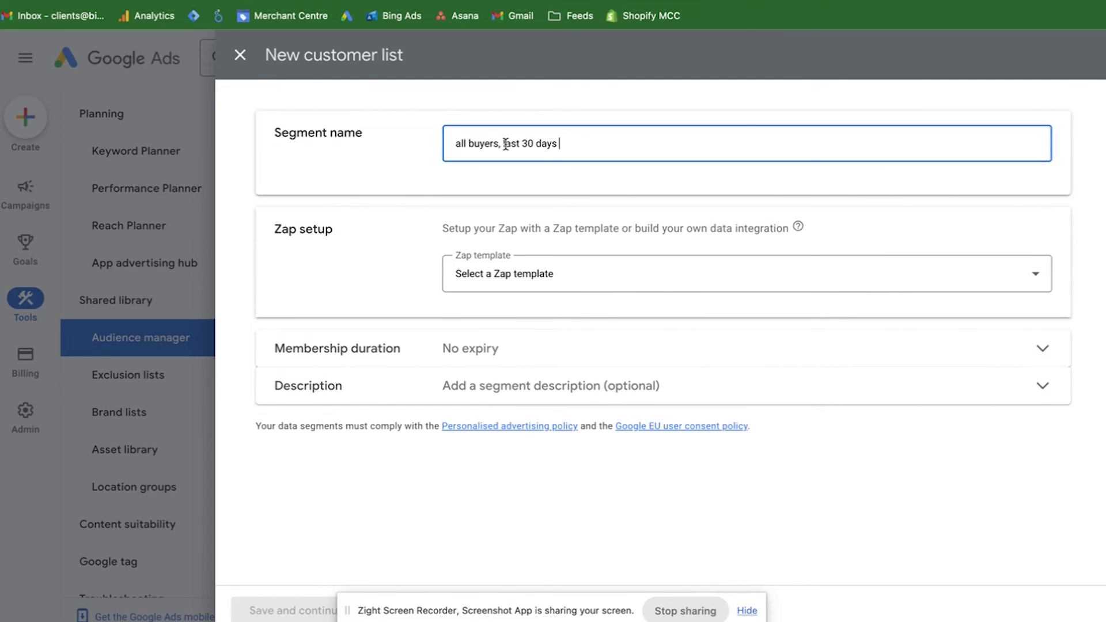
Skip using a Zap template and review Zapier's embedded connect-apps panel.
{"action": "left_click", "coordinate": [518, 276]}
{"action": "scroll", "coordinate": [521, 333], "scroll_direction": "down", "scroll_amount": 1}
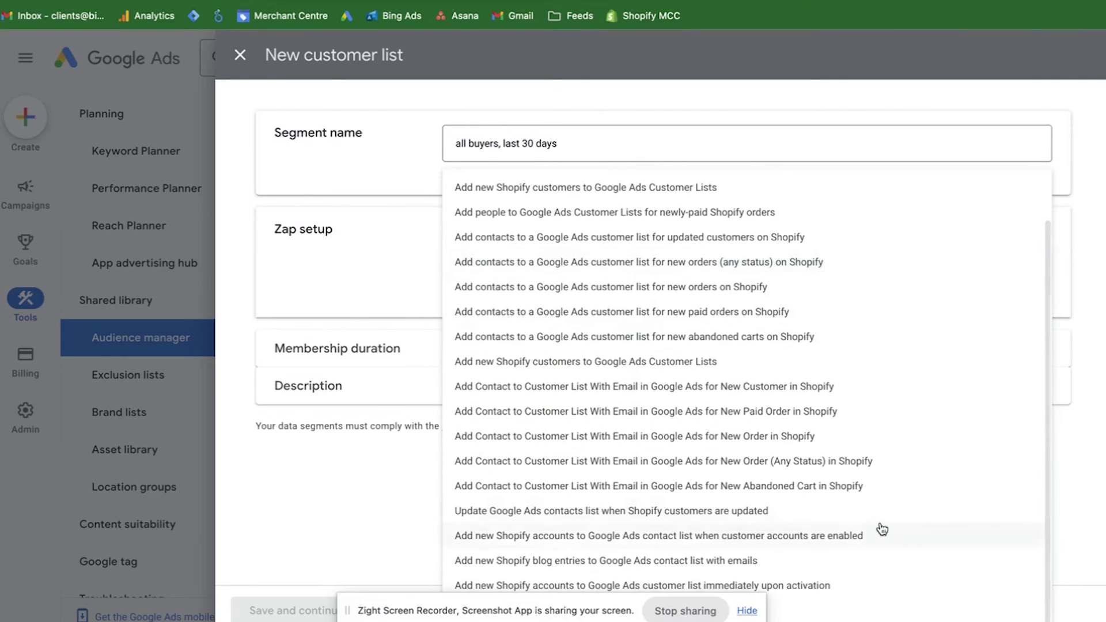
{"action": "key", "text": "Escape"}
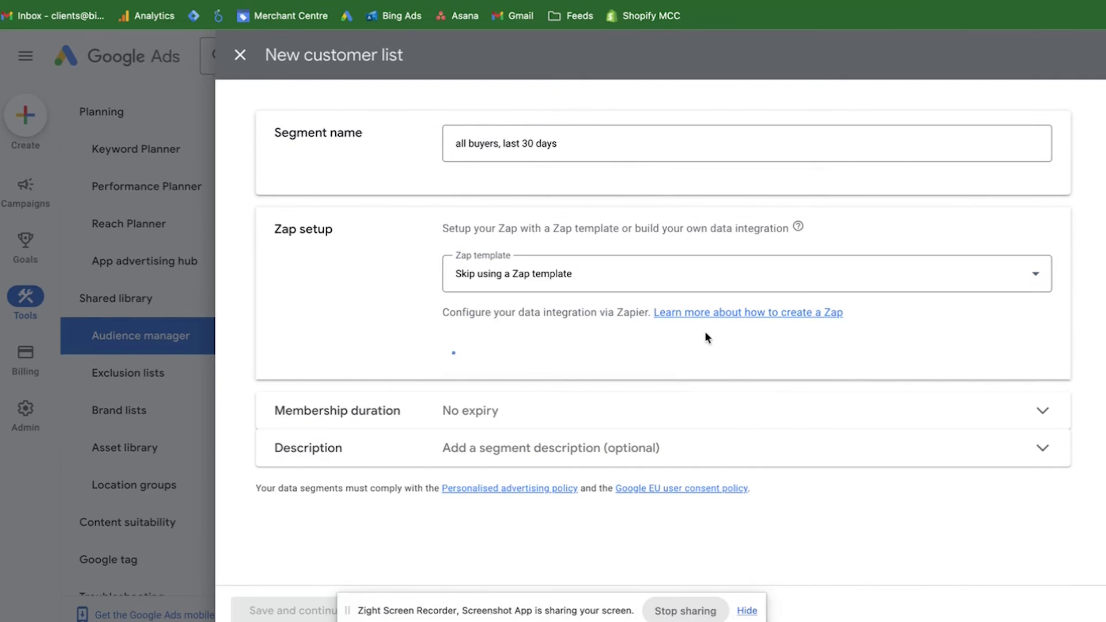
{"action": "scroll", "coordinate": [708, 338], "scroll_direction": "down", "scroll_amount": 7}
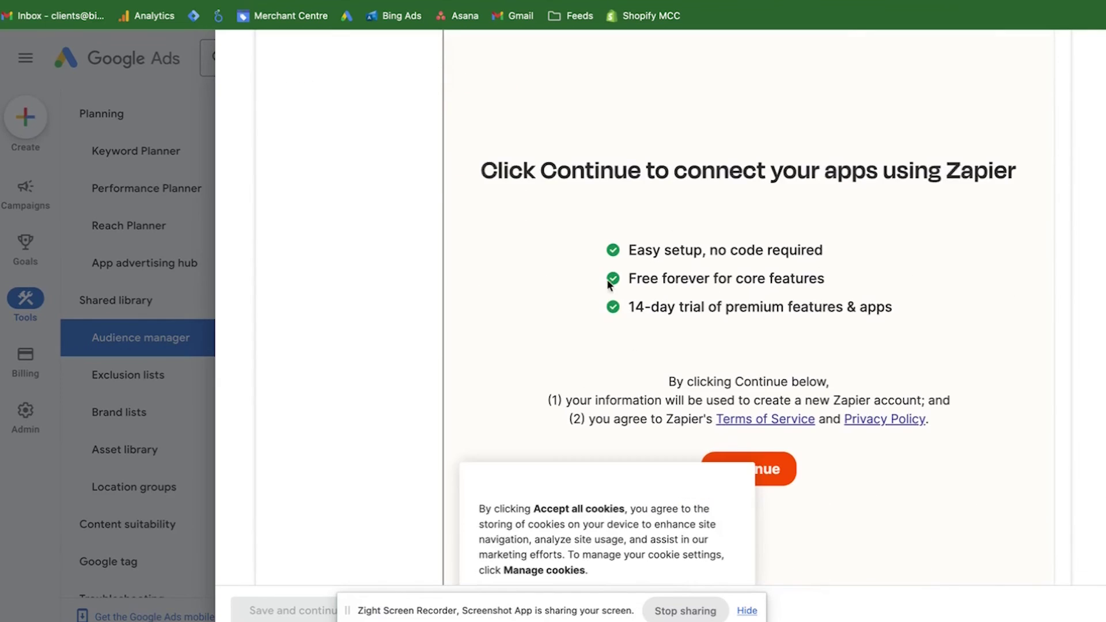
{"action": "scroll", "coordinate": [769, 333], "scroll_direction": "down", "scroll_amount": 5}
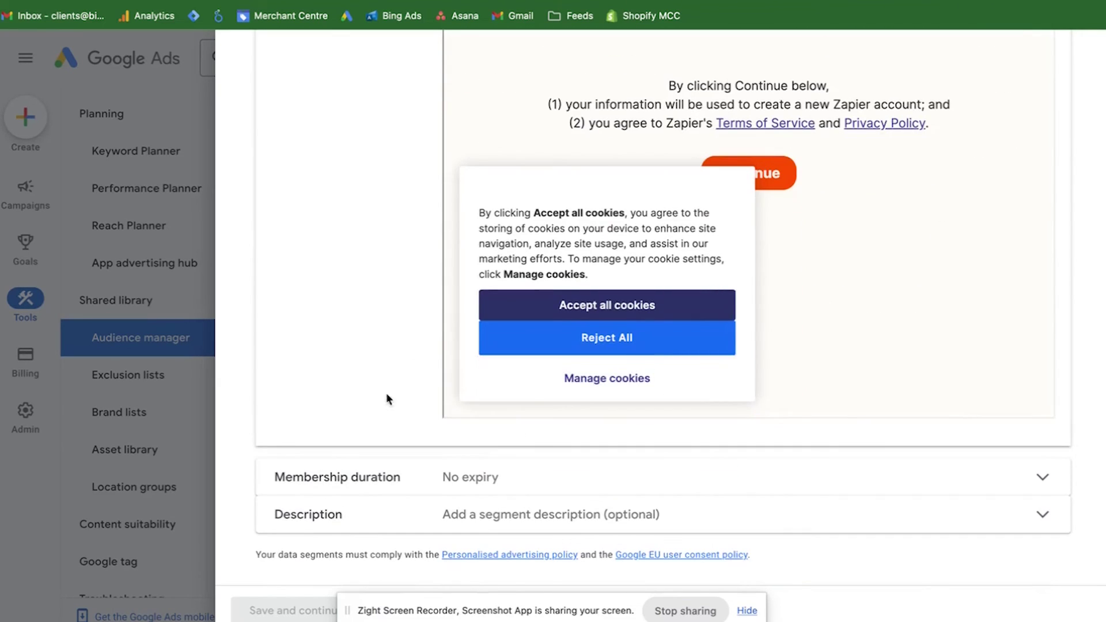
{"action": "scroll", "coordinate": [464, 205], "scroll_direction": "up", "scroll_amount": 10}
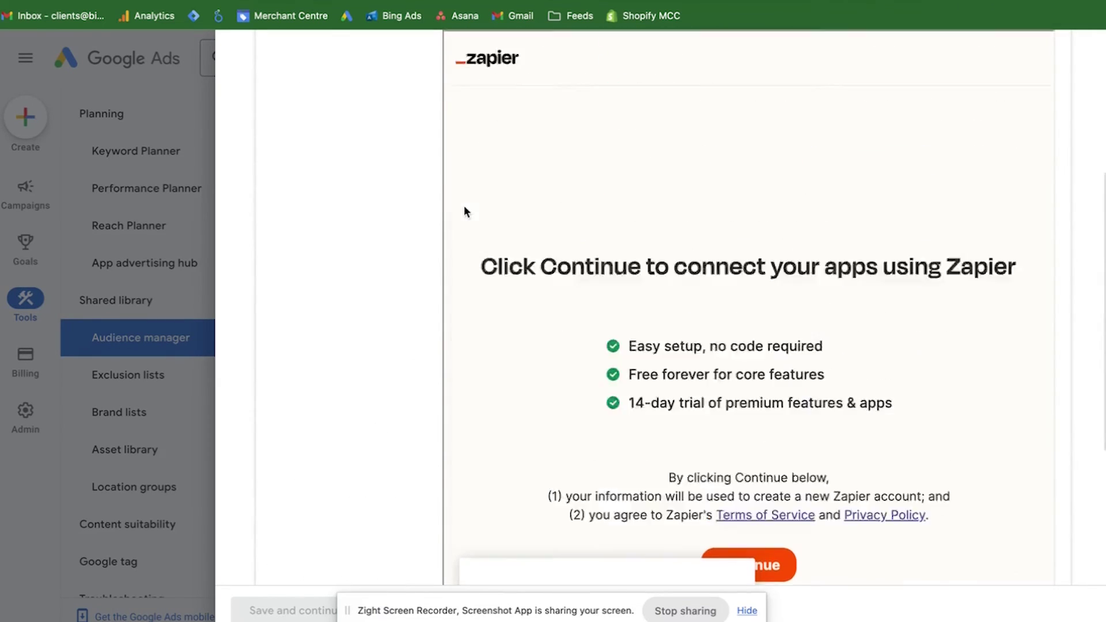